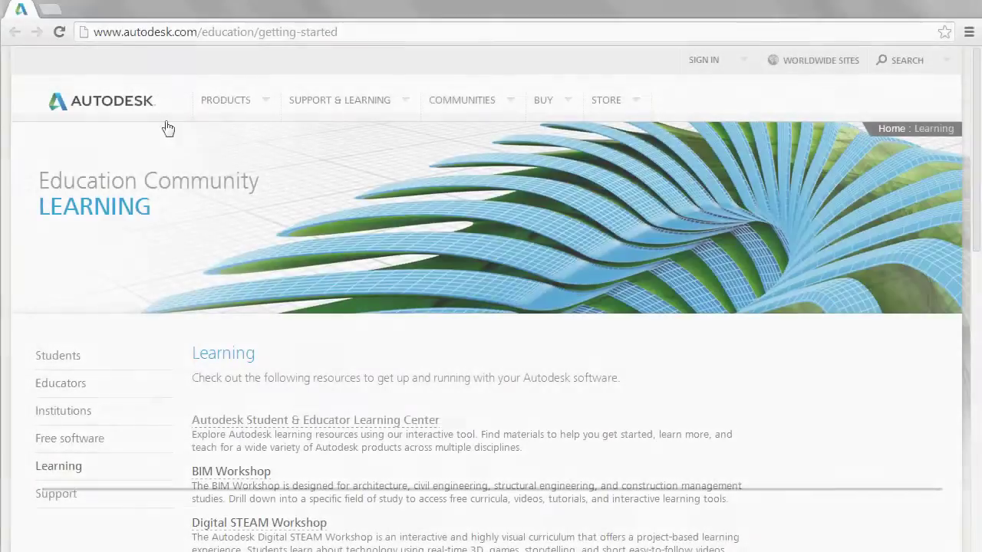
# Highlight the full page address in the browser's address bar.
pyautogui.moveTo(94, 32); pyautogui.dragTo(353, 32)
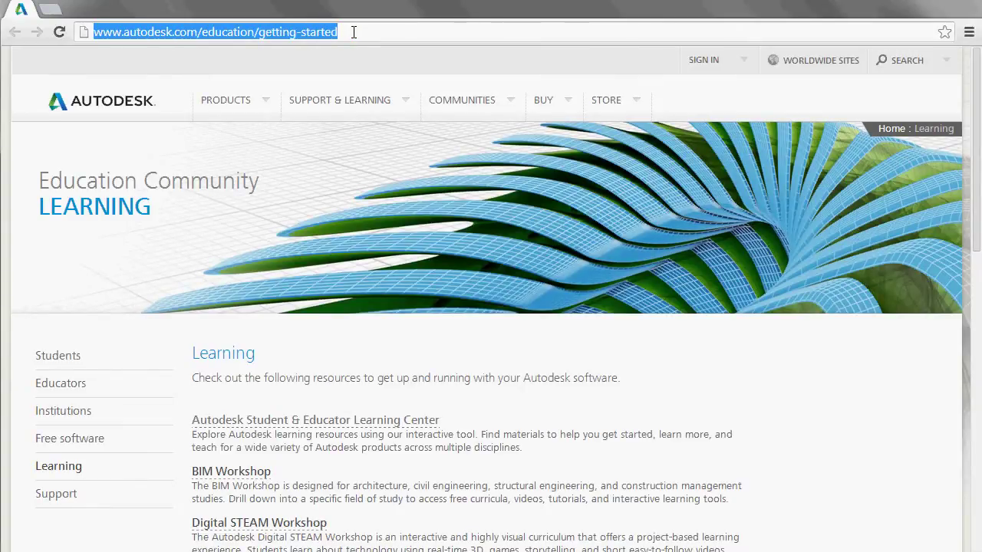
pyautogui.click(729, 61)
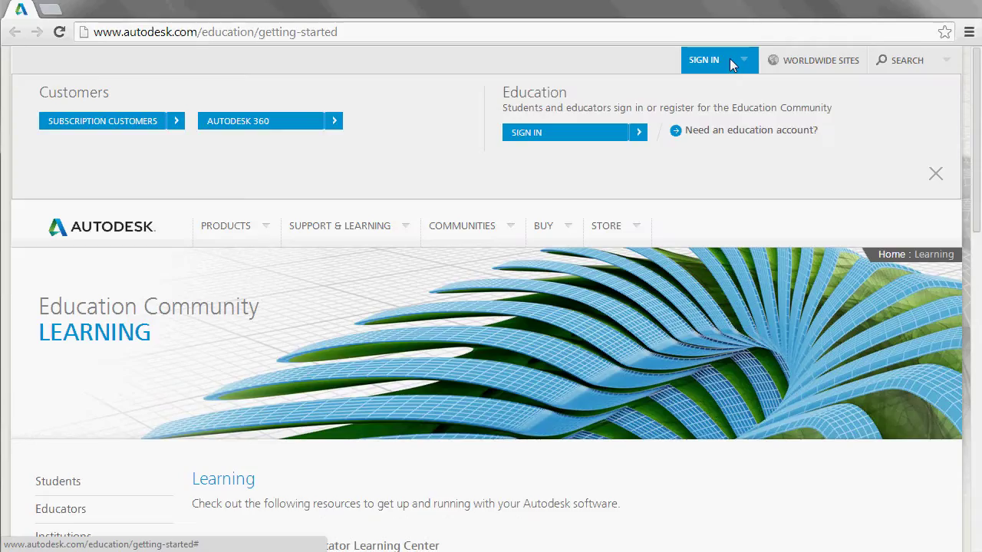
pyautogui.click(722, 132)
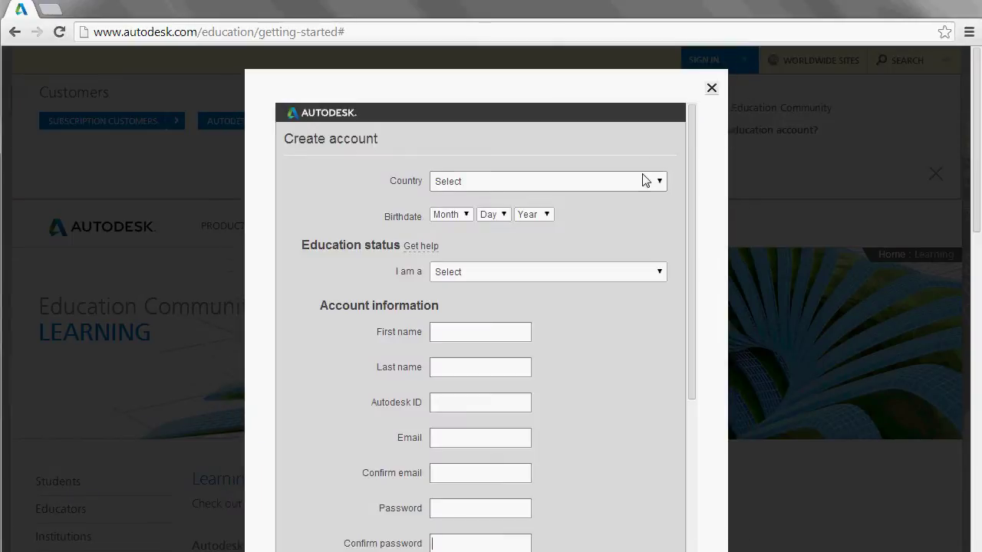
pyautogui.click(643, 183)
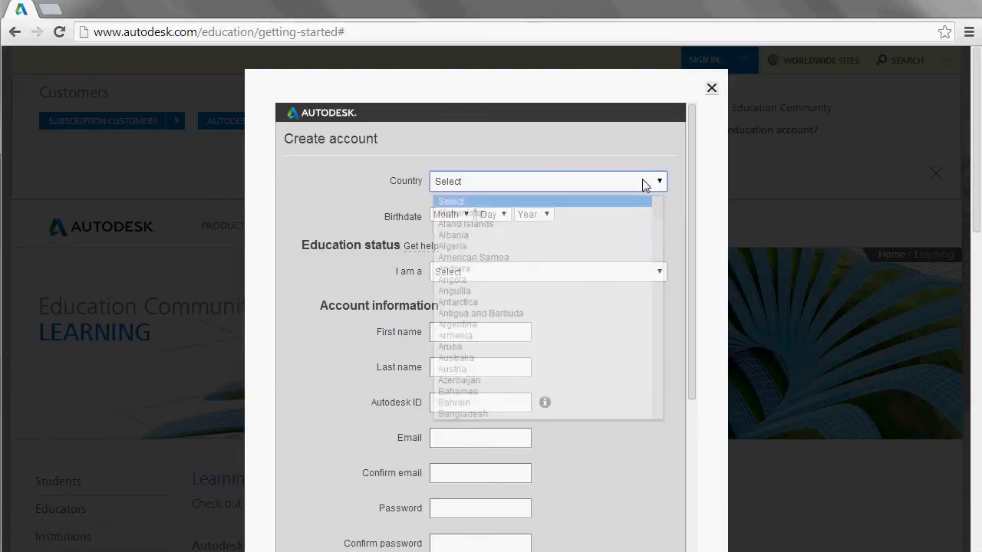
pyautogui.press('s')
pyautogui.press('s')
pyautogui.press('s')
pyautogui.press('s')
pyautogui.press('s')
pyautogui.press('s')
pyautogui.press('s')
pyautogui.press('s')
pyautogui.press('s')
pyautogui.press('s')
pyautogui.press('s')
pyautogui.press('s')
pyautogui.press('s')
pyautogui.press('s')
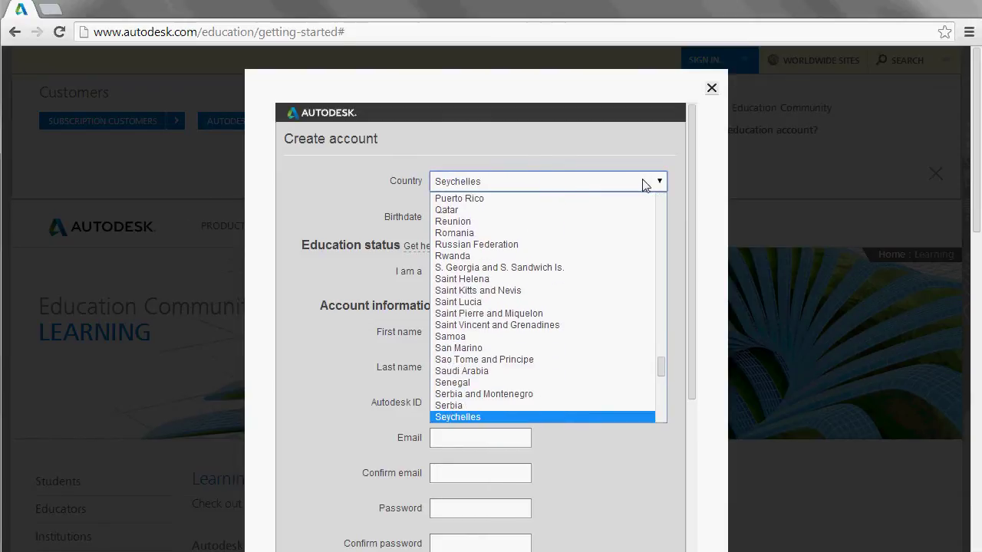
pyautogui.press('s')
pyautogui.press('s')
pyautogui.press('Return')
pyautogui.click(609, 272)
pyautogui.click(605, 295)
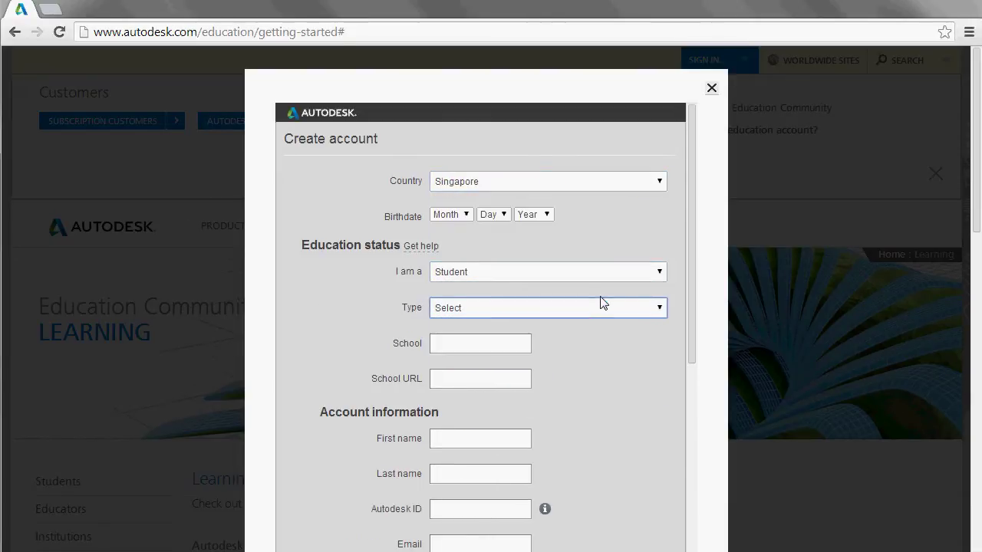
pyautogui.click(602, 305)
pyautogui.click(585, 344)
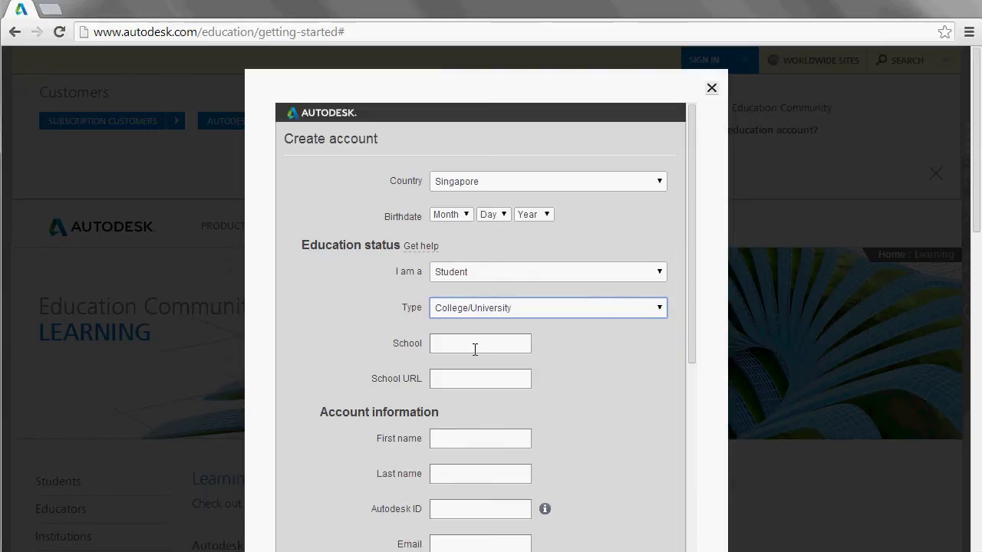
pyautogui.scroll(-5, 609, 404)
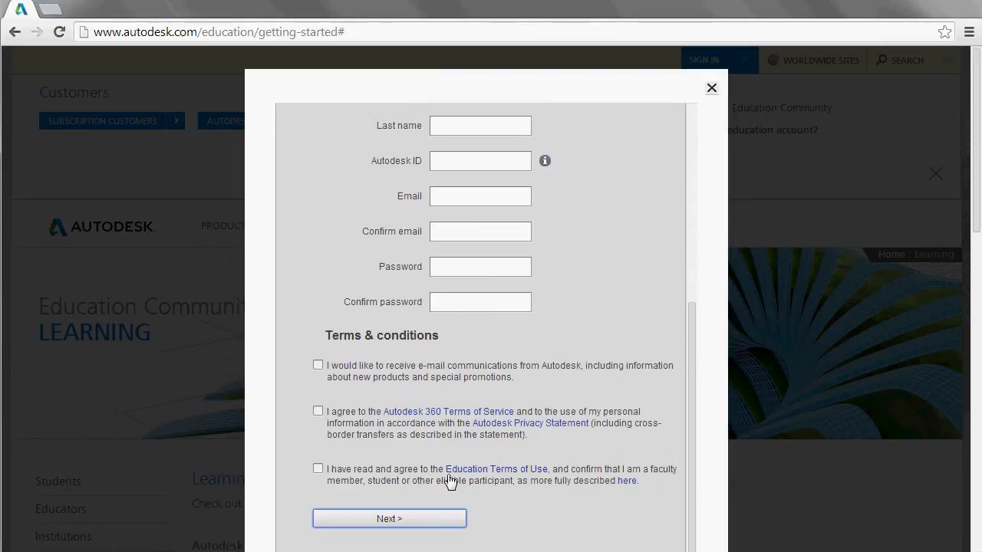
# Sign in through the Education option and close the account panel.
pyautogui.click(711, 89)
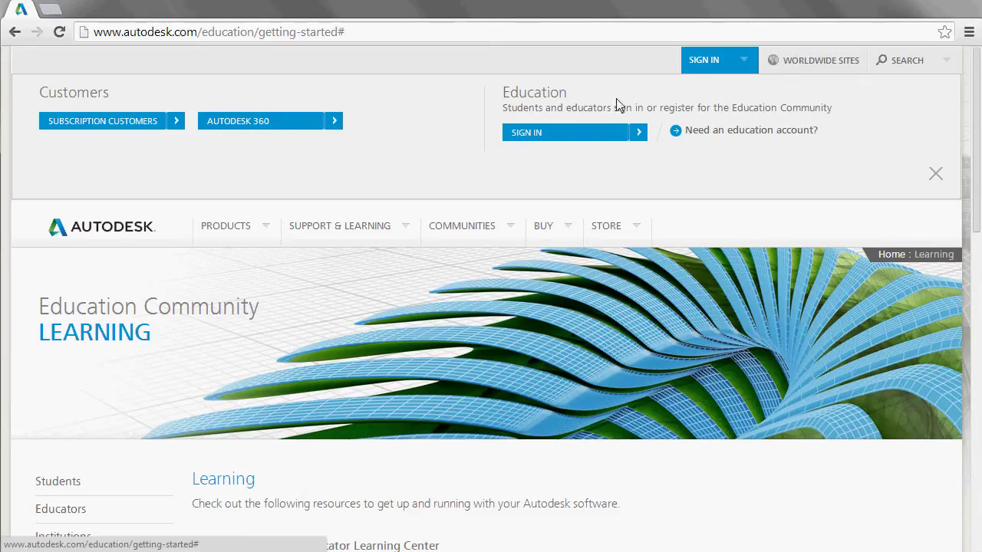
pyautogui.click(596, 145)
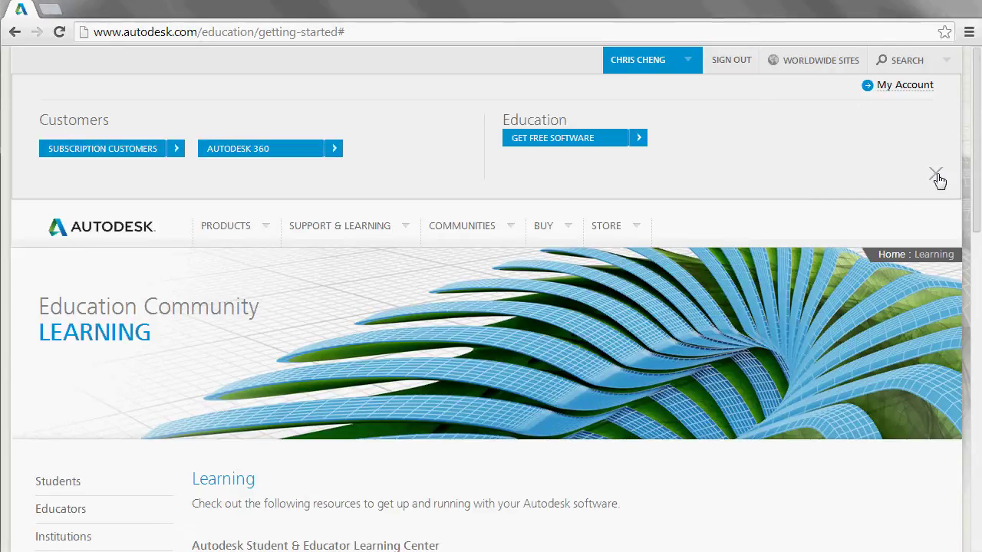
pyautogui.click(937, 176)
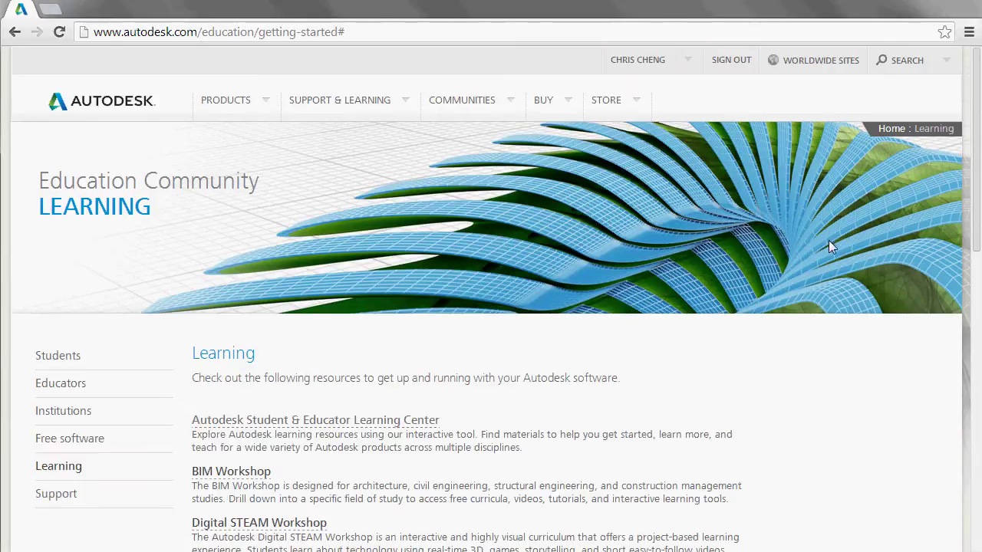
# Go to Students > College & University software and scroll down to the Popular list.
pyautogui.click(51, 357)
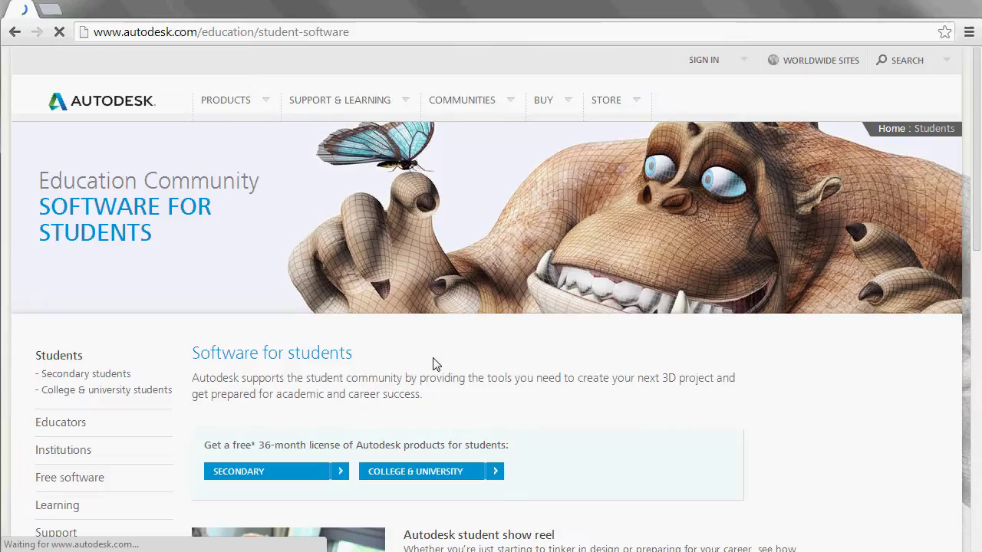
pyautogui.click(439, 481)
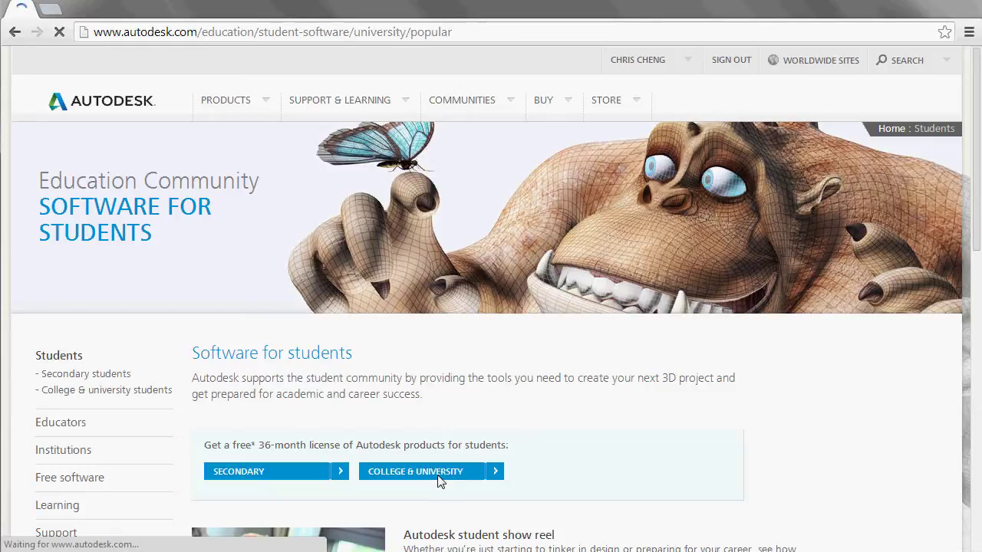
pyautogui.scroll(-3, 437, 474)
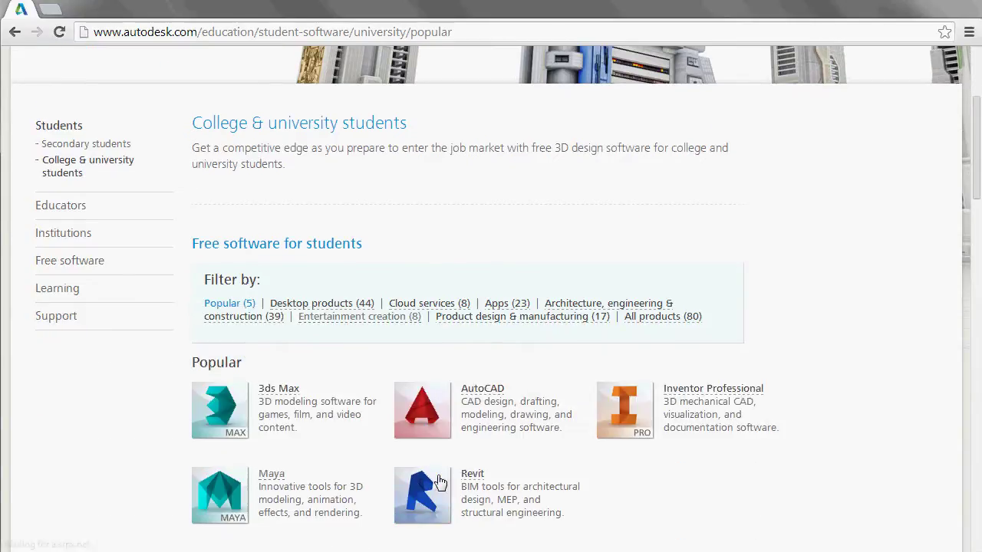
# Open the Maya for Education page and highlight its free 3-year license heading.
pyautogui.click(273, 482)
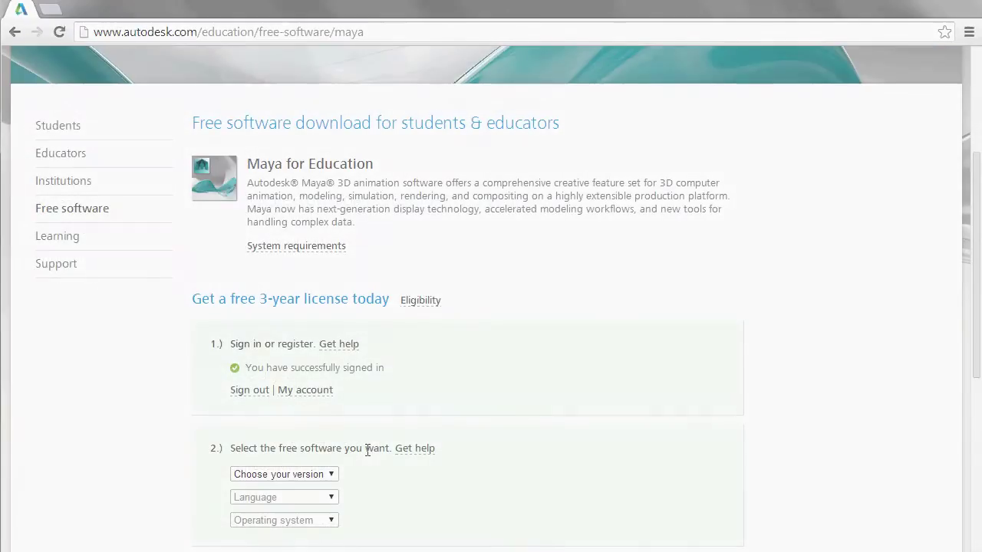
pyautogui.scroll(-1, 430, 406)
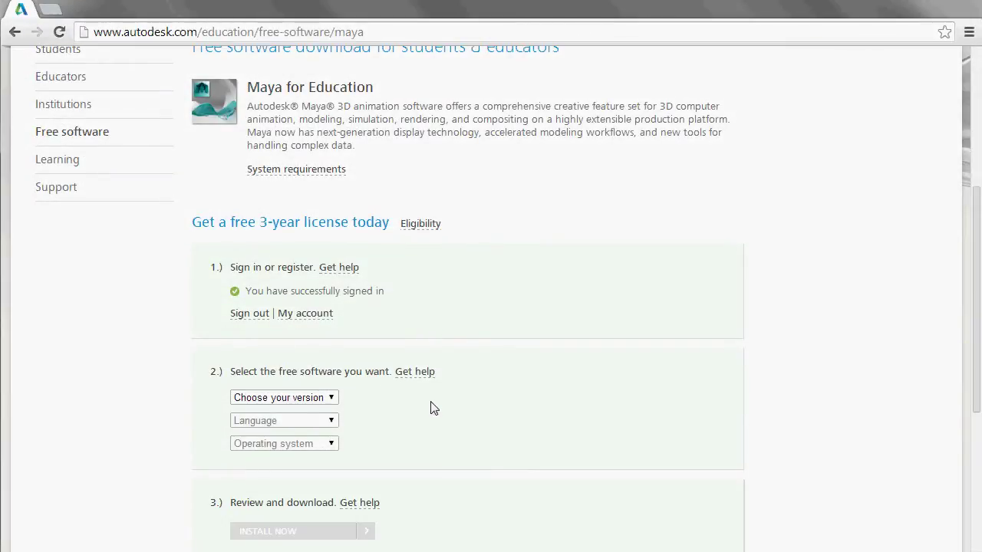
pyautogui.moveTo(230, 222); pyautogui.dragTo(394, 222)
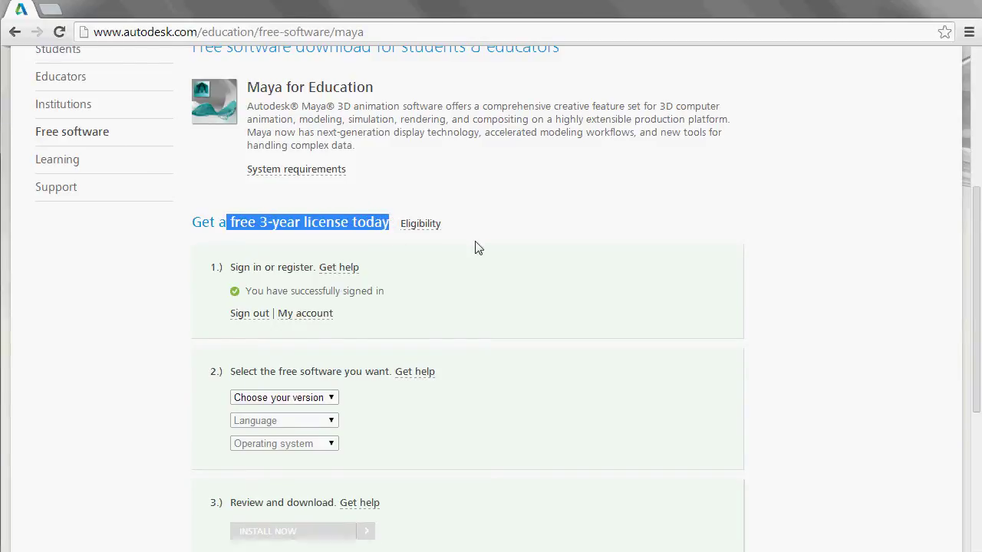
pyautogui.click(476, 246)
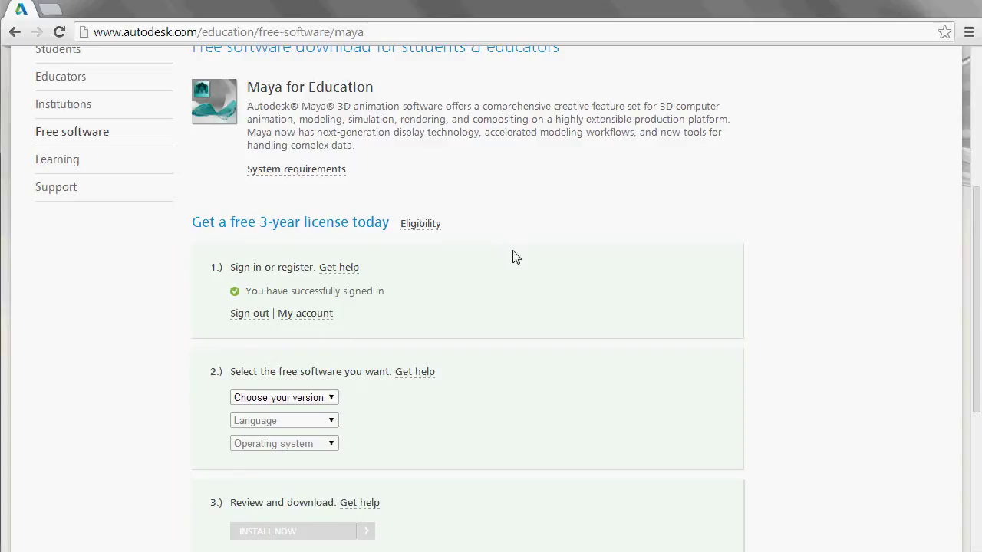
# Choose Maya 2014, English and Windows 64-bit for the download.
pyautogui.click(328, 398)
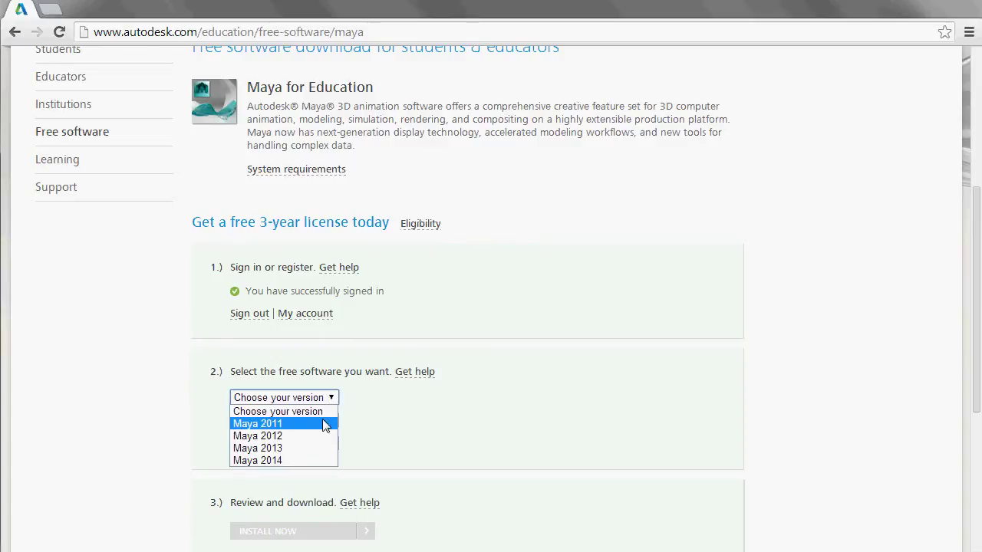
pyautogui.click(319, 460)
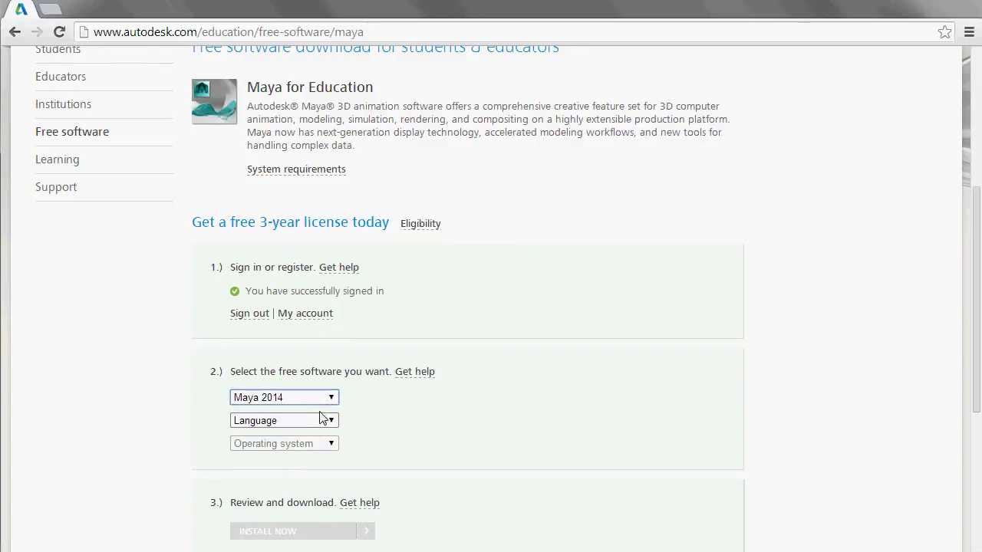
pyautogui.click(326, 420)
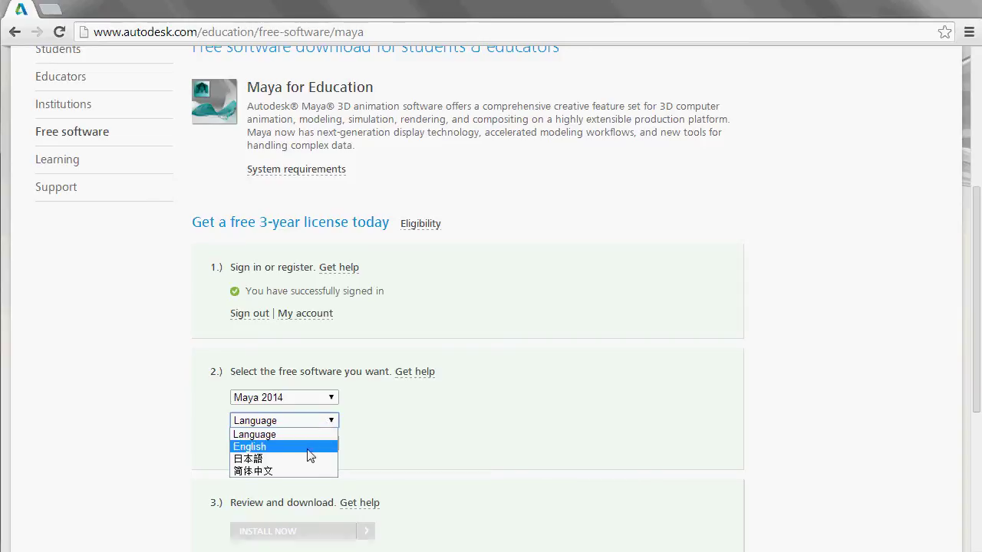
pyautogui.click(311, 447)
pyautogui.scroll(-2, 406, 451)
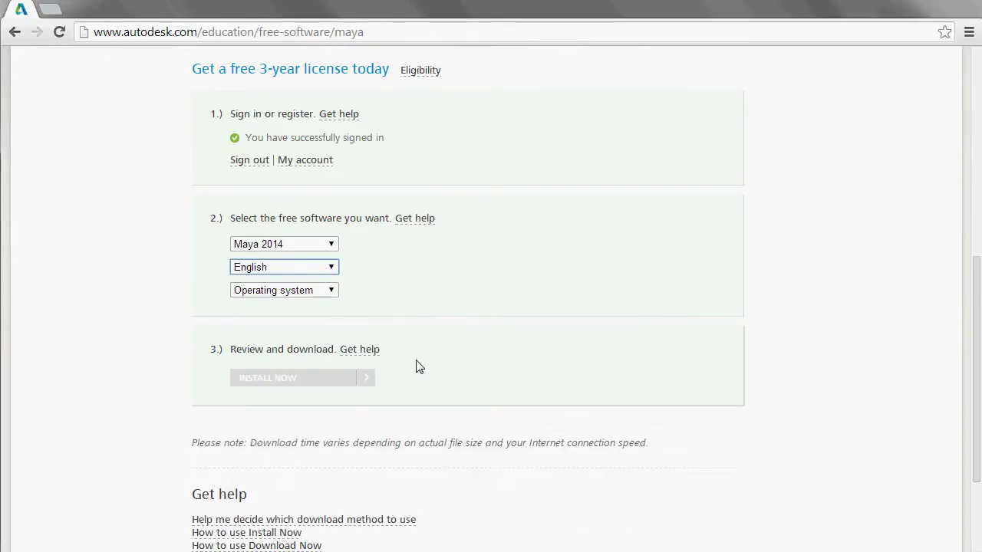
pyautogui.click(333, 290)
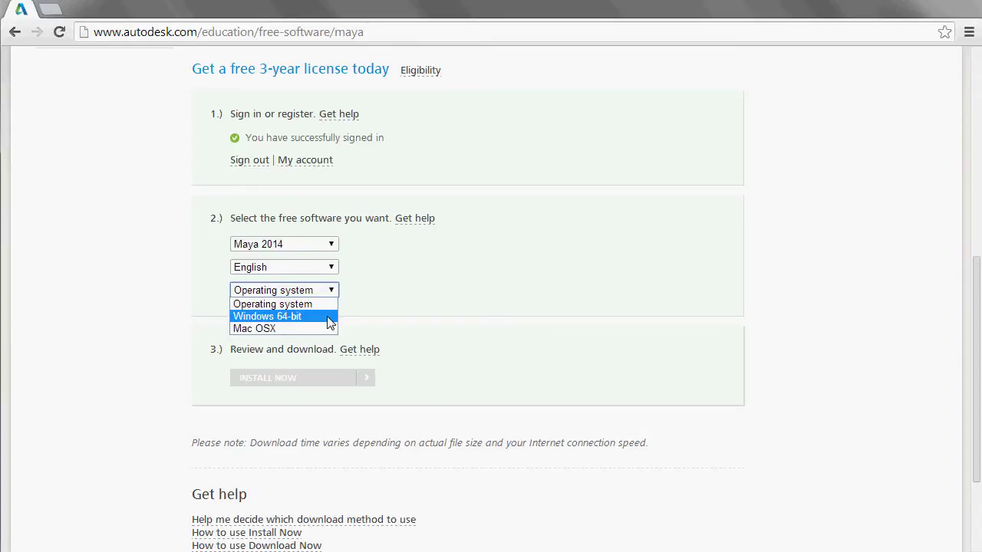
pyautogui.click(328, 317)
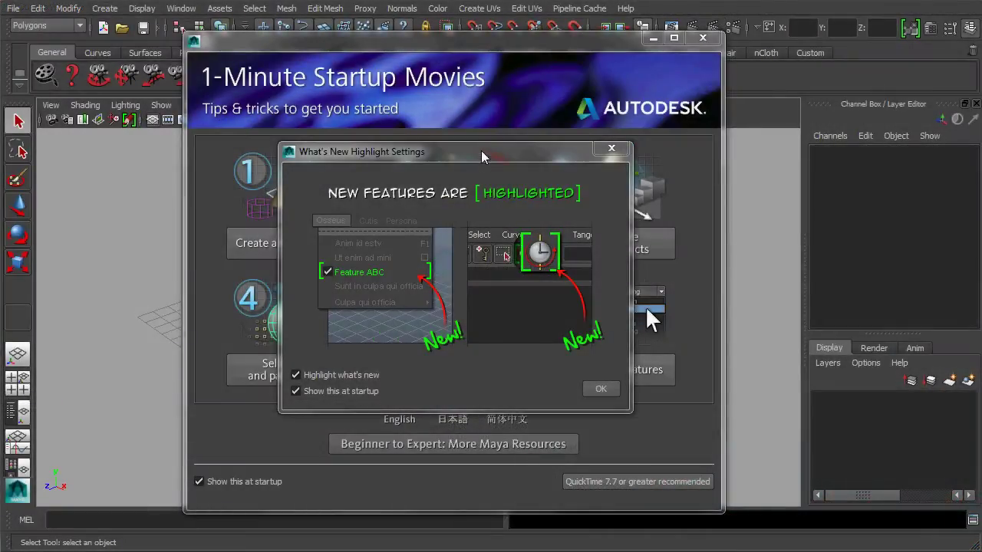
# Dismiss the What's New highlight settings and play the Create and view objects and Zoom, pan and roll movies.
pyautogui.moveTo(483, 156); pyautogui.dragTo(614, 135)
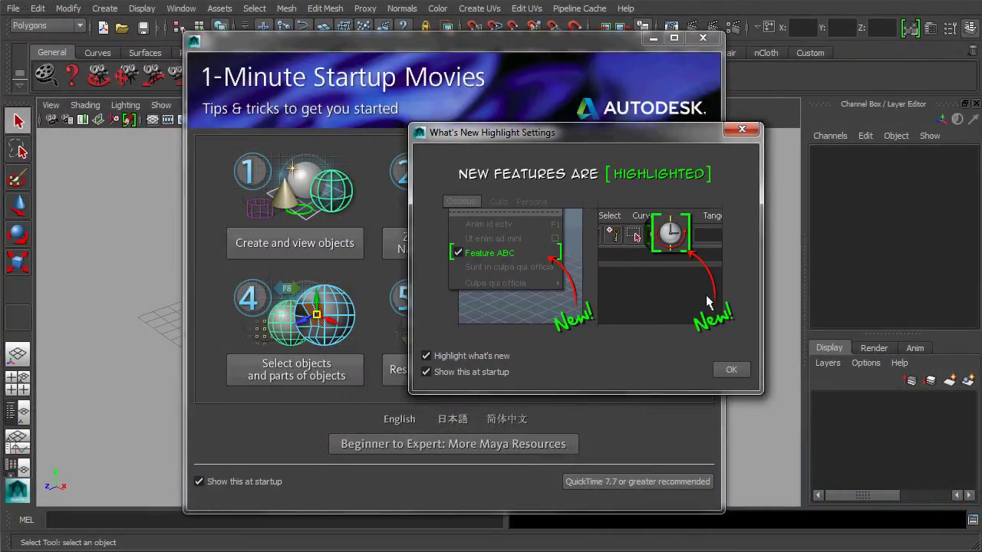
pyautogui.click(731, 370)
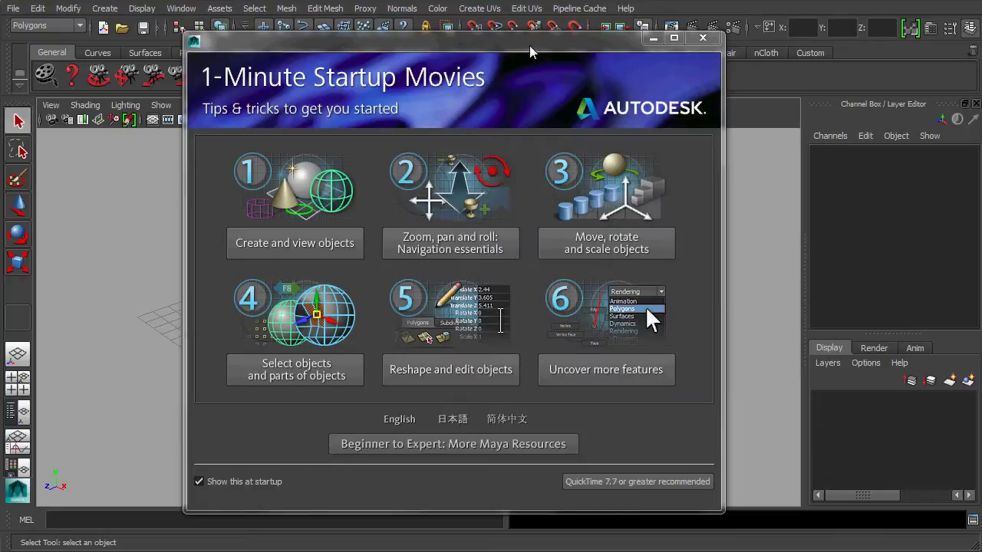
pyautogui.moveTo(531, 47); pyautogui.dragTo(529, 31)
pyautogui.click(355, 199)
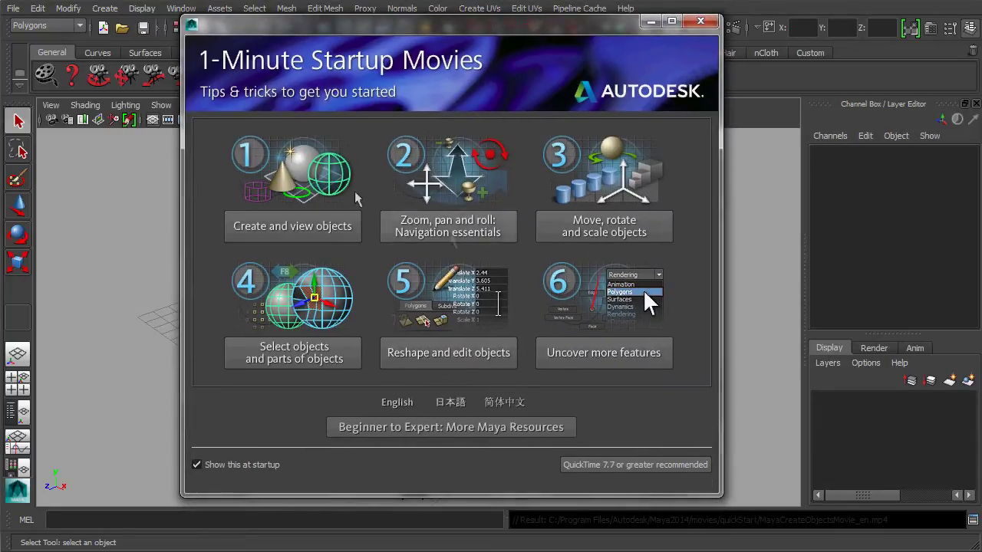
pyautogui.click(453, 227)
# Close the video player and the 1-Minute Startup Movies window.
pyautogui.moveTo(587, 16); pyautogui.dragTo(502, 13)
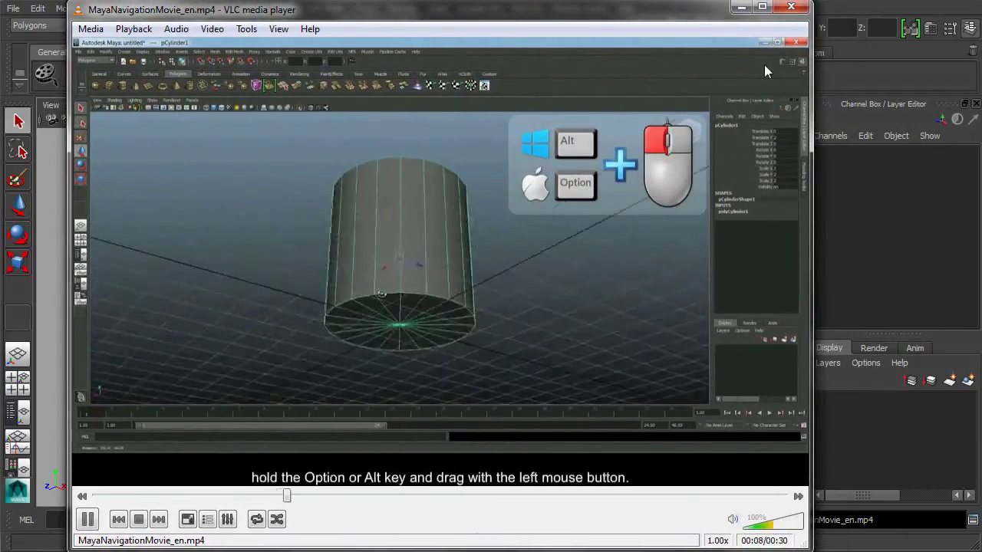
pyautogui.click(791, 7)
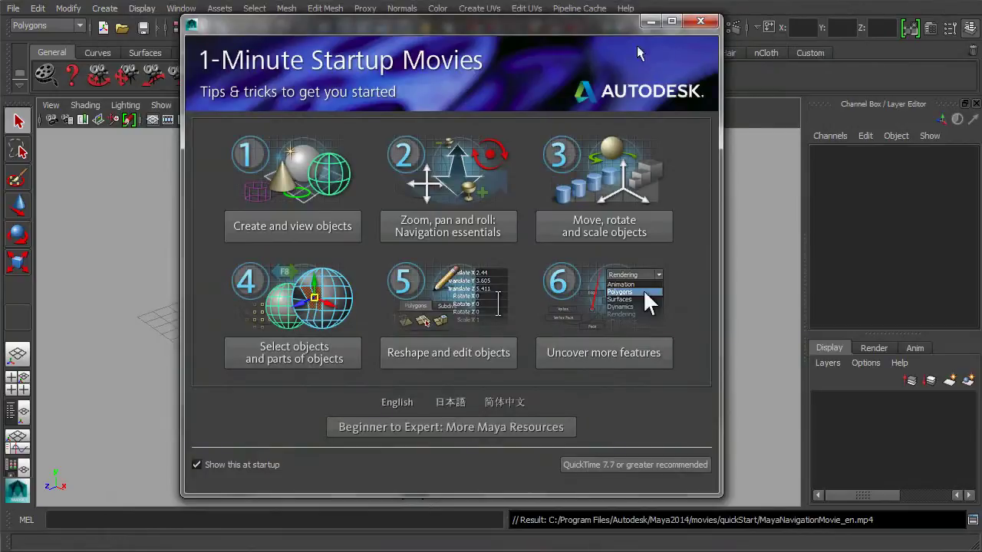
pyautogui.moveTo(550, 26); pyautogui.dragTo(546, 24)
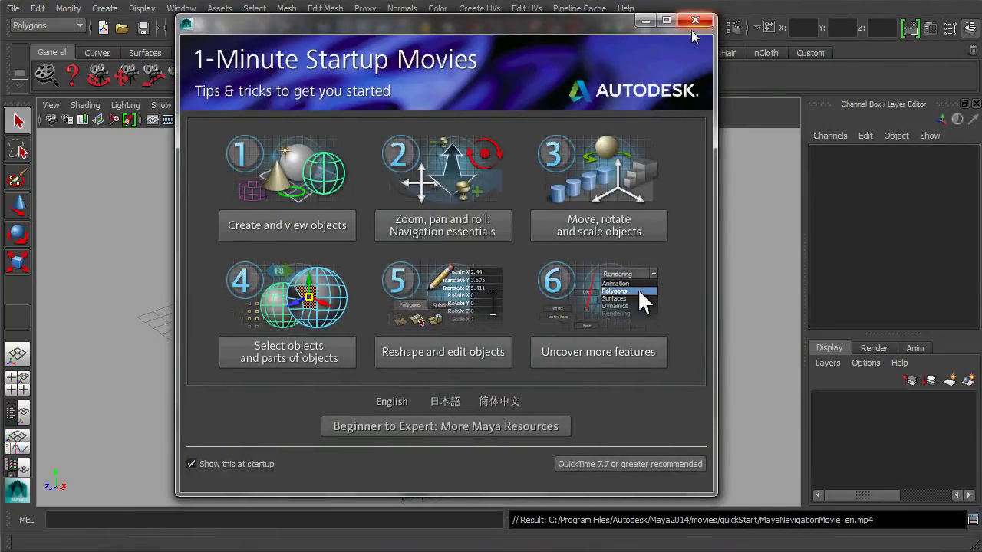
pyautogui.click(696, 20)
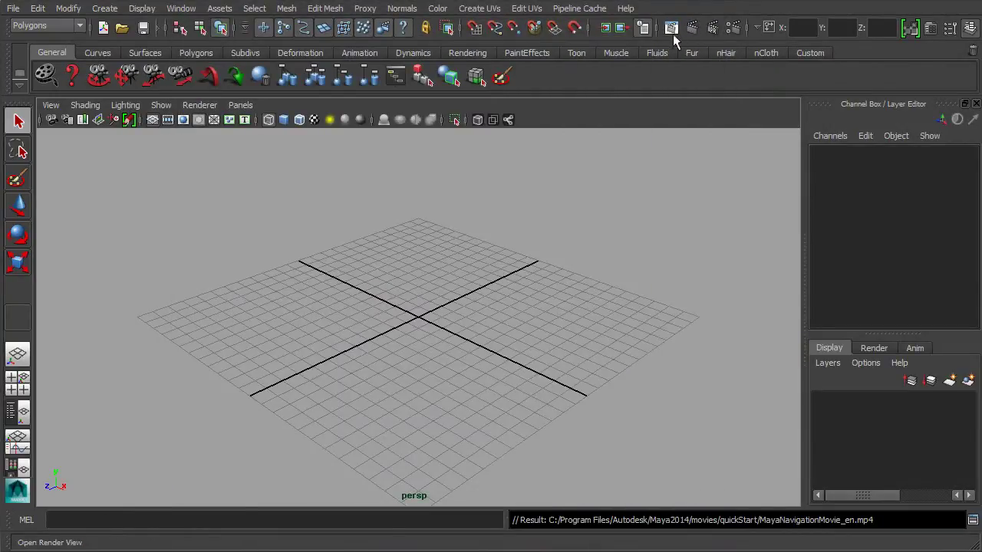
pyautogui.click(632, 8)
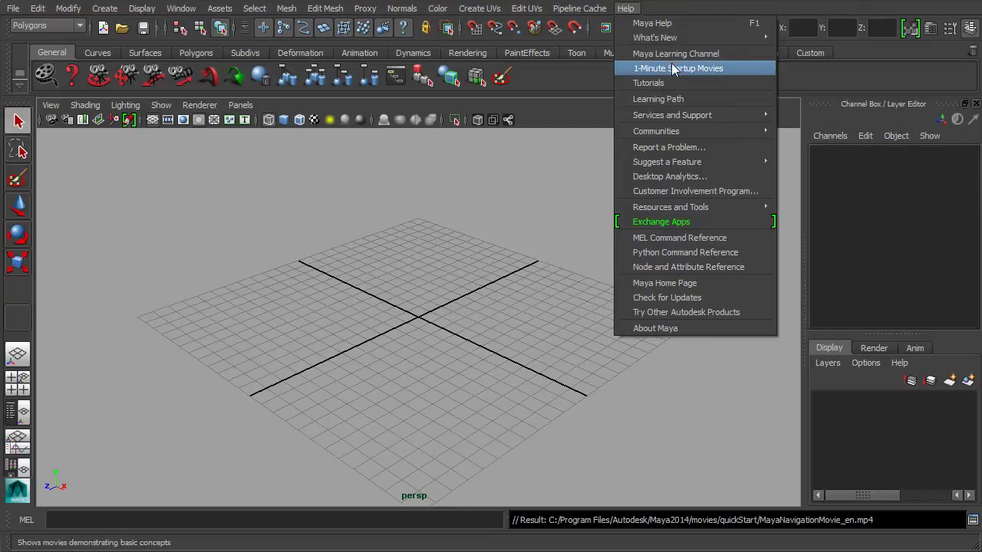
pyautogui.click(705, 67)
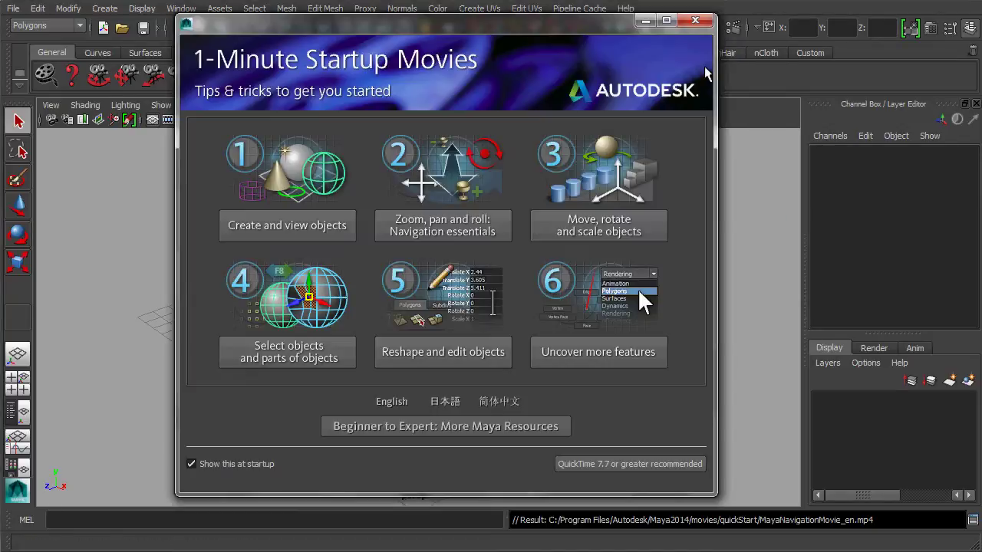
pyautogui.click(695, 21)
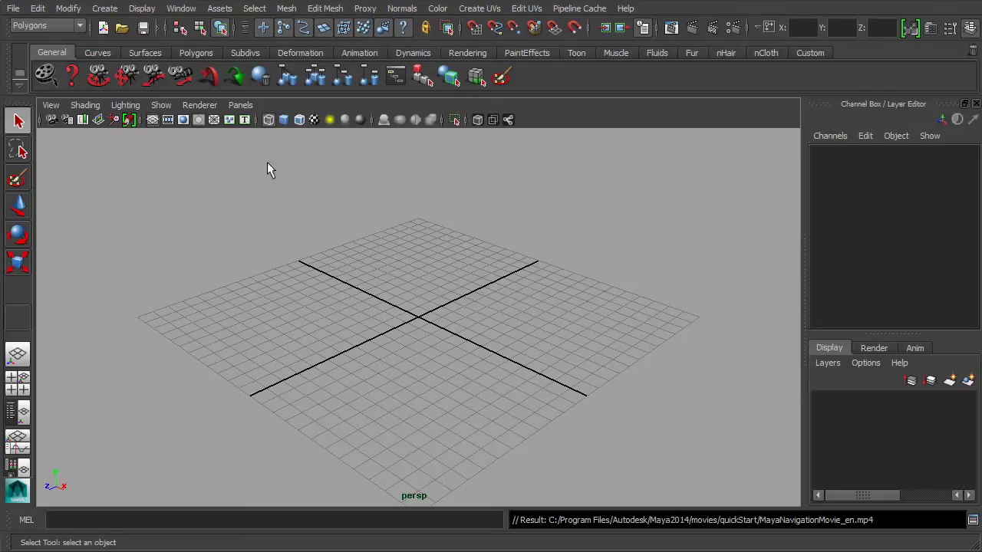
# Switch the menu set to Animation and then back to Polygons.
pyautogui.click(80, 26)
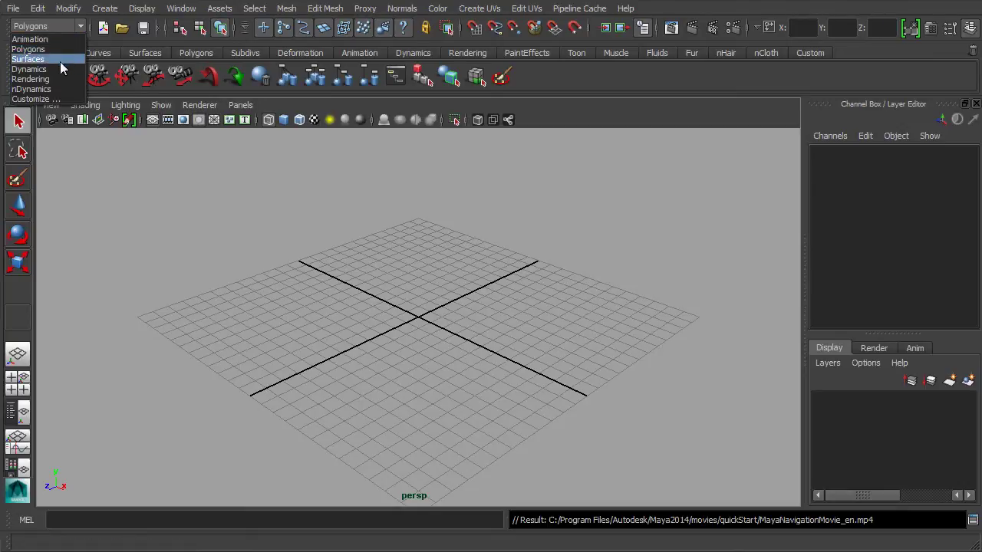
pyautogui.click(54, 39)
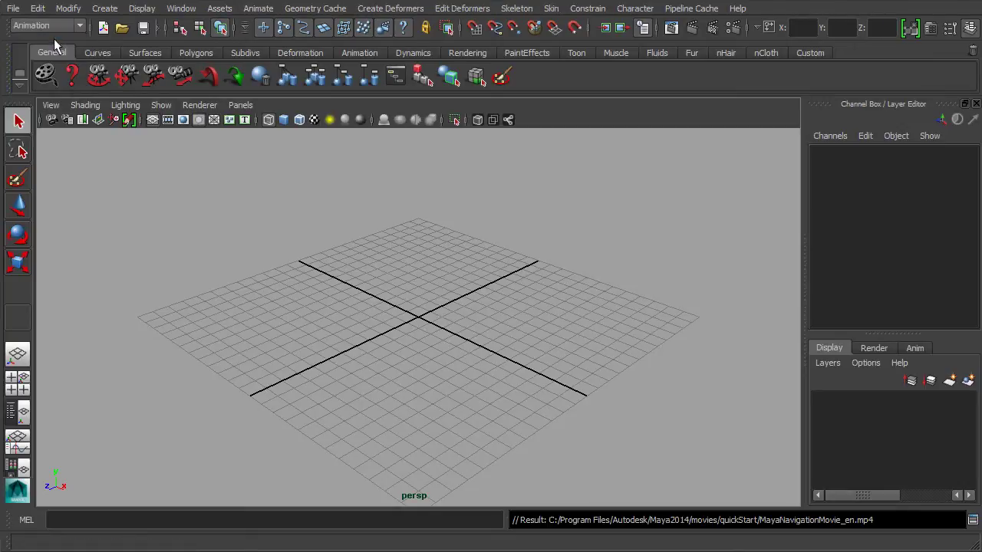
pyautogui.click(79, 28)
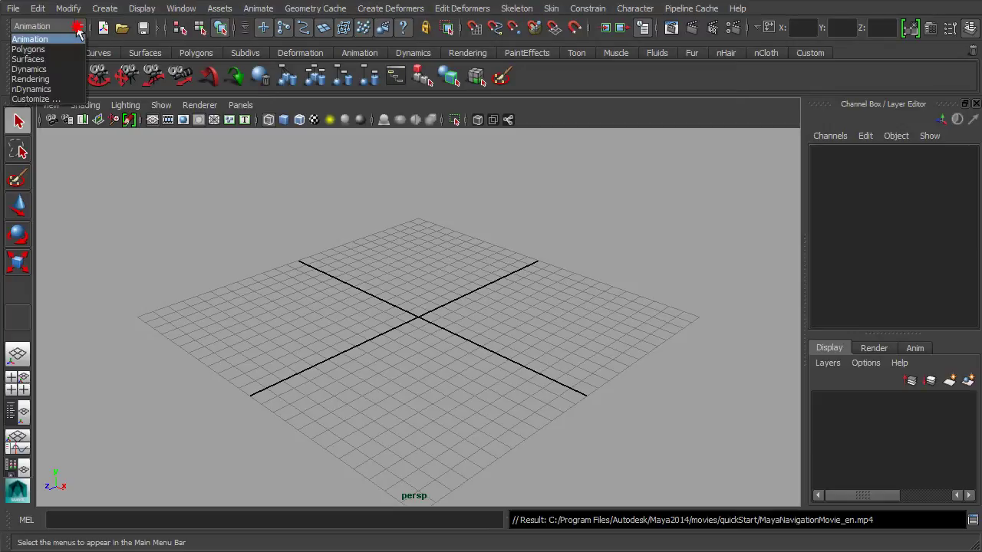
pyautogui.click(65, 48)
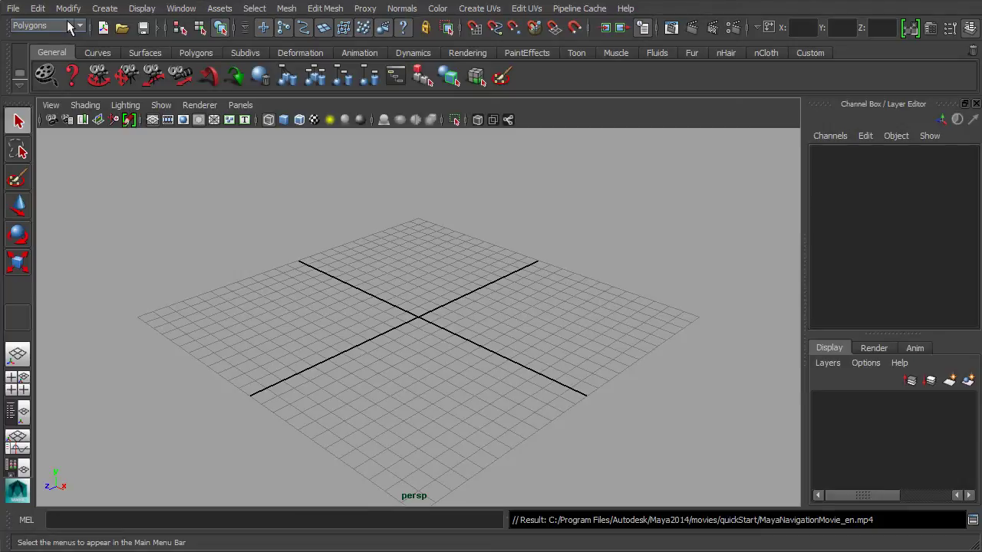
# Cycle through the Surfaces, Dynamics and Rendering menu sets.
pyautogui.click(68, 27)
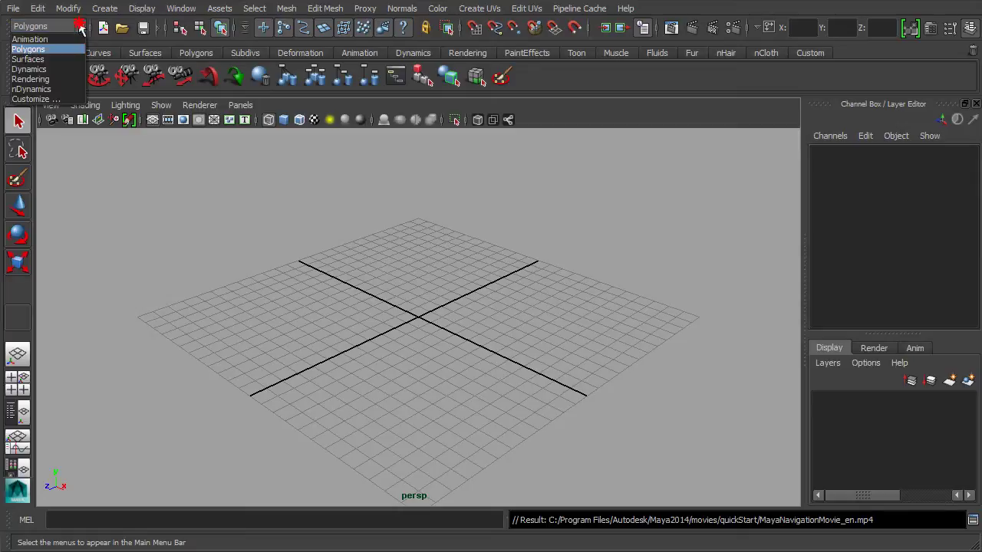
pyautogui.click(63, 55)
pyautogui.click(64, 26)
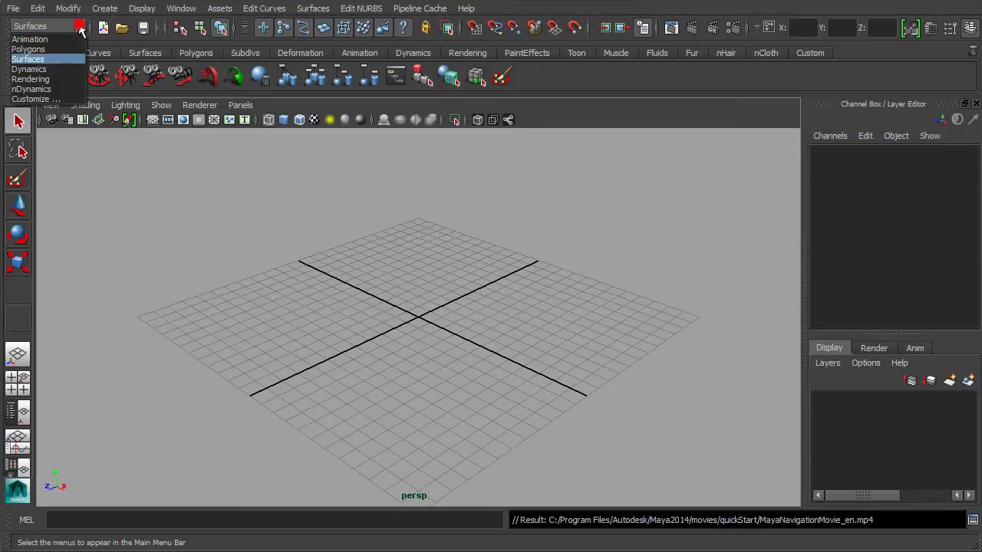
pyautogui.click(59, 68)
pyautogui.click(80, 26)
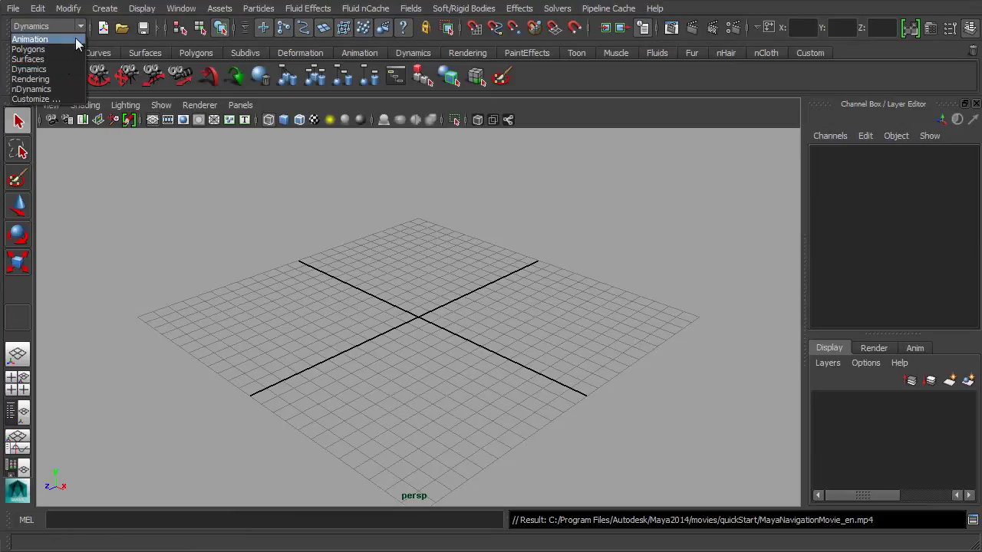
pyautogui.click(56, 81)
pyautogui.click(78, 28)
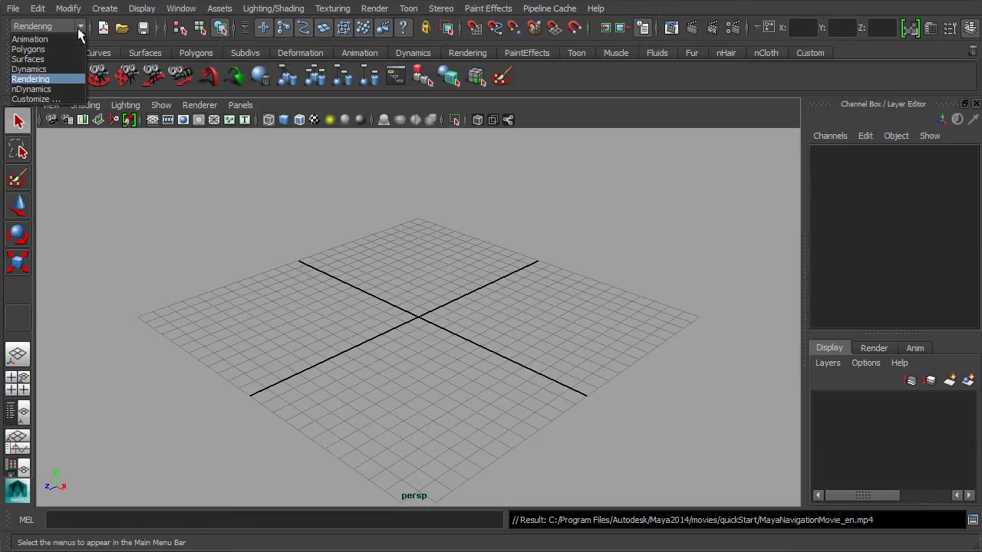
# Choose Polygons in the menu-set list to bring back the Mesh and Edit Mesh menus.
pyautogui.click(65, 48)
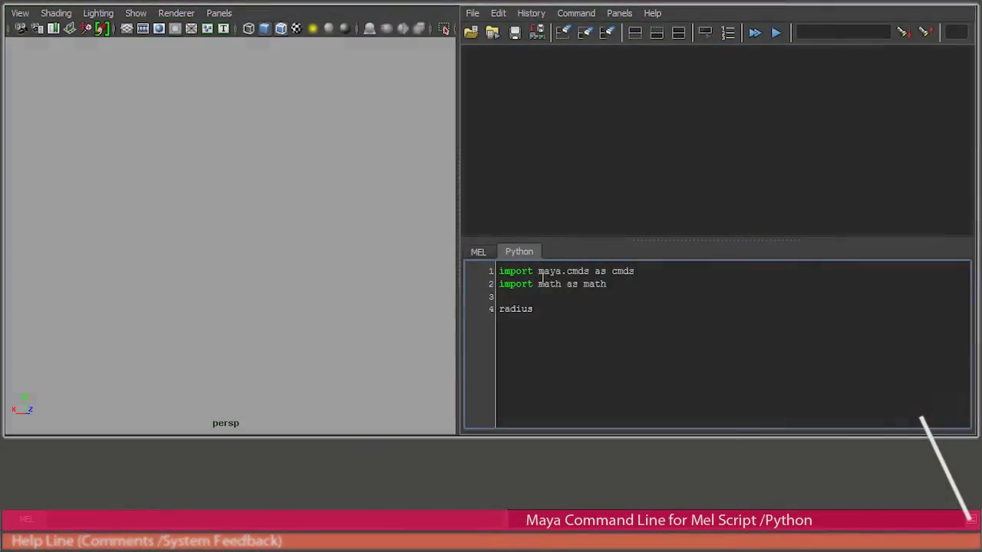
# Complete the script with radius = 3 and a range(0,15) cmds.sphere loop, then run it with Ctrl+Enter.
pyautogui.write('= 3')
pyautogui.press('Return')
pyautogui.press('Return')
pyautogui.write('for i in range (0,15):')
pyautogui.press('Return')
pyautogui.write('cmds.sphere(p=((math.sin')
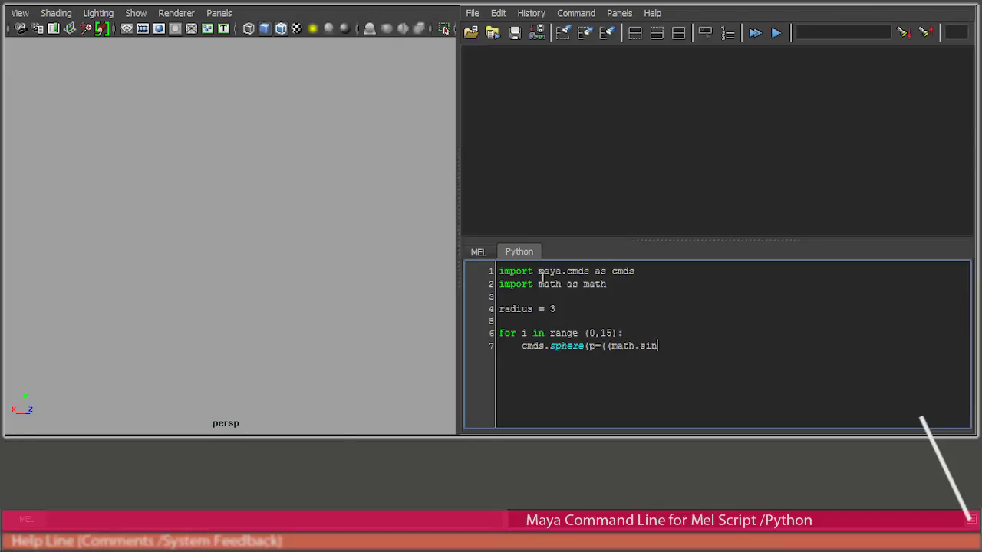
pyautogui.write('(i*1./1.75)*radius), i*5.5, i*')
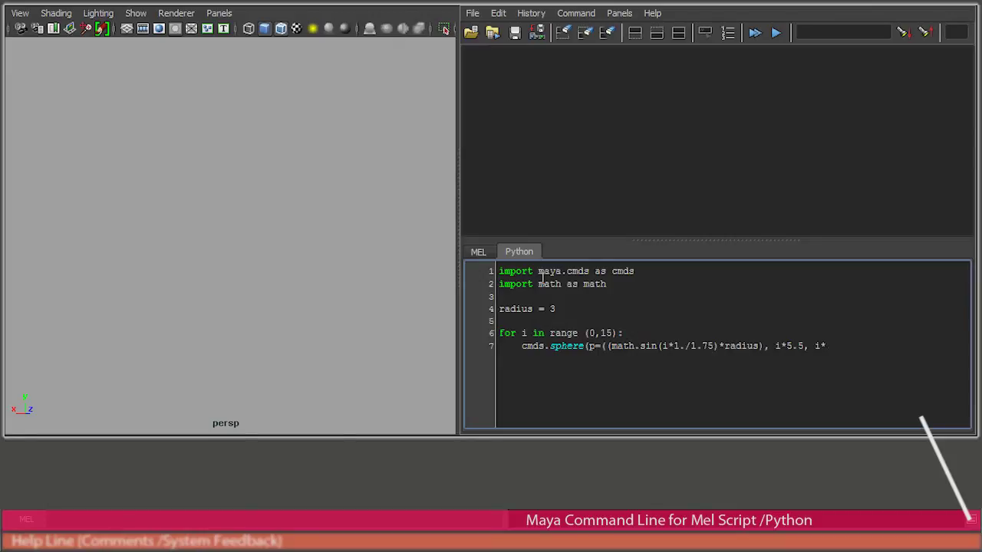
pyautogui.write('.2), r=radius, esw=-(i*24)')
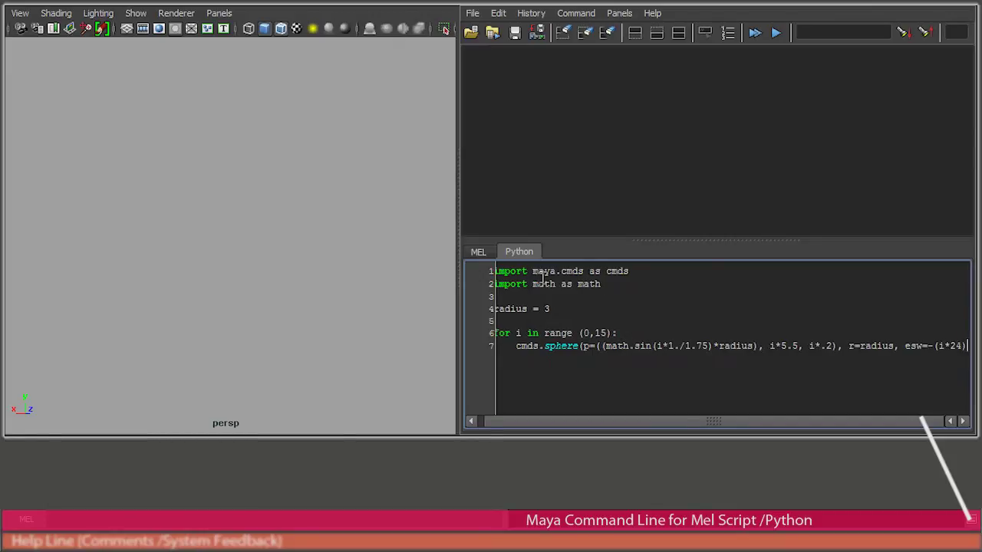
pyautogui.press('Return')
pyautogui.hotkey('ctrl', 'Return')
pyautogui.click(240, 279)
pyautogui.click(537, 291)
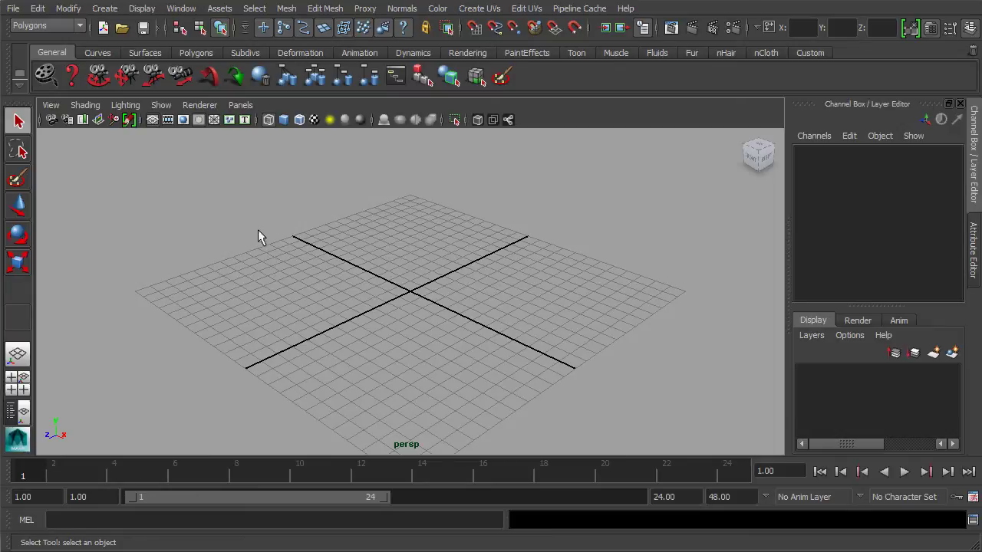
# Tear off Display > UI Elements, uncheck Time Slider and Range Slider, and close the floating window.
pyautogui.click(141, 9)
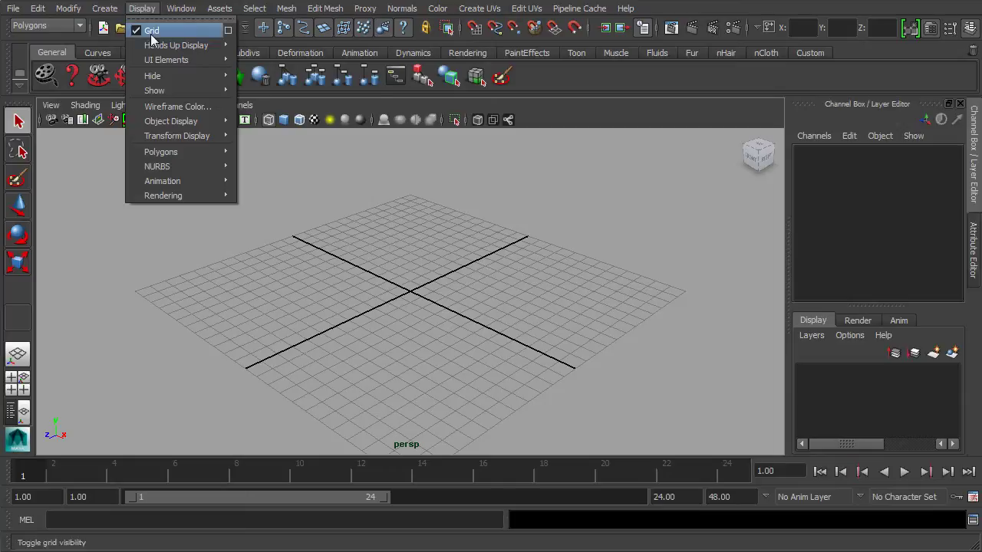
pyautogui.moveTo(192, 60)
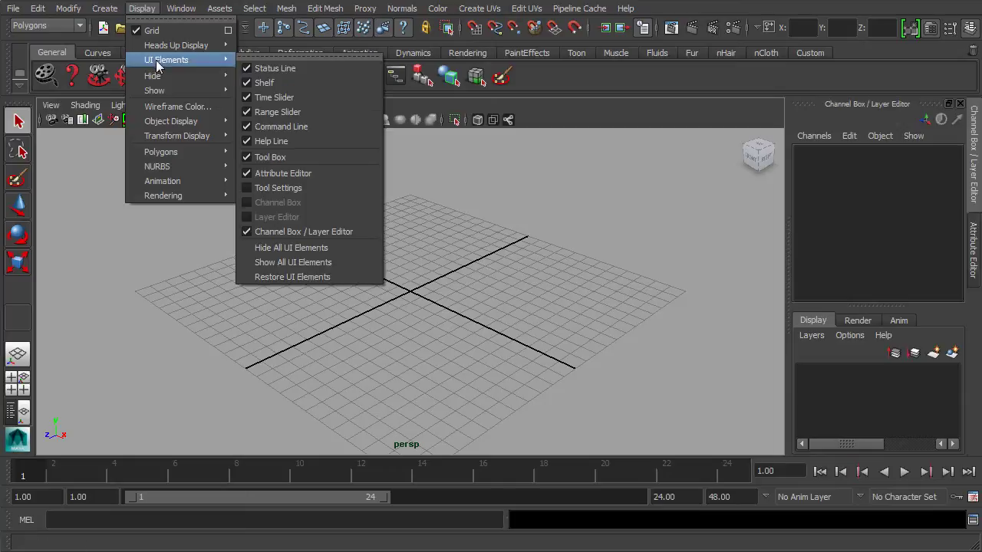
pyautogui.click(310, 58)
pyautogui.moveTo(310, 50); pyautogui.dragTo(629, 154)
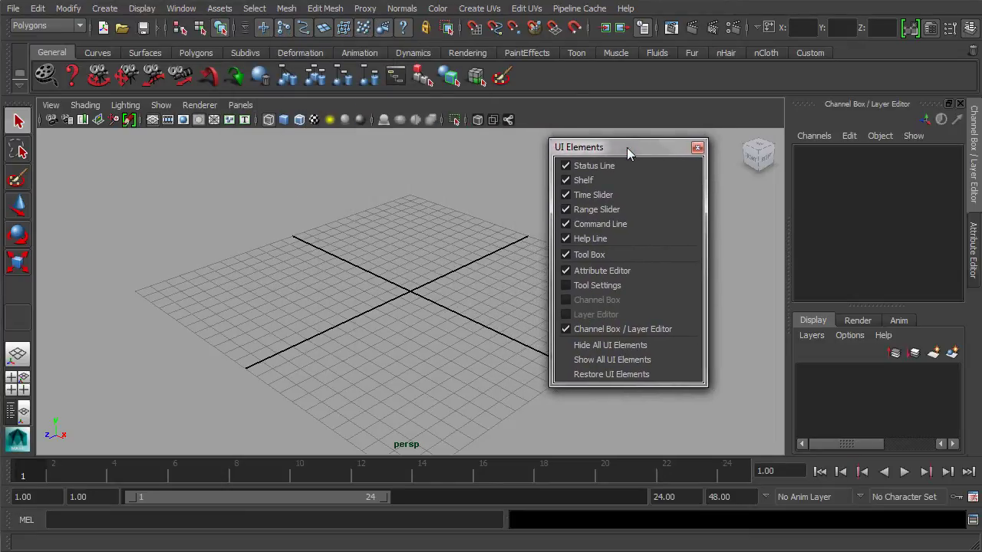
pyautogui.click(599, 195)
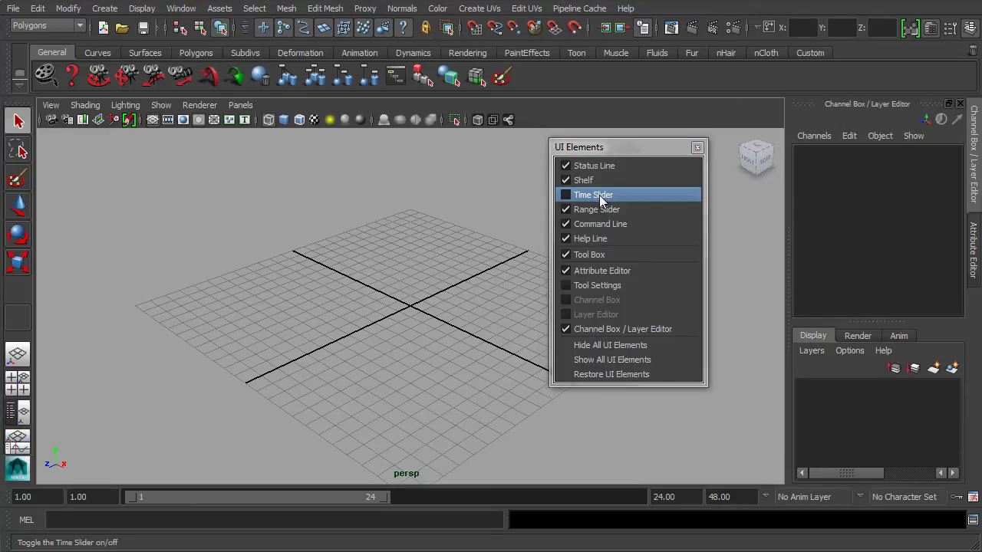
pyautogui.click(602, 209)
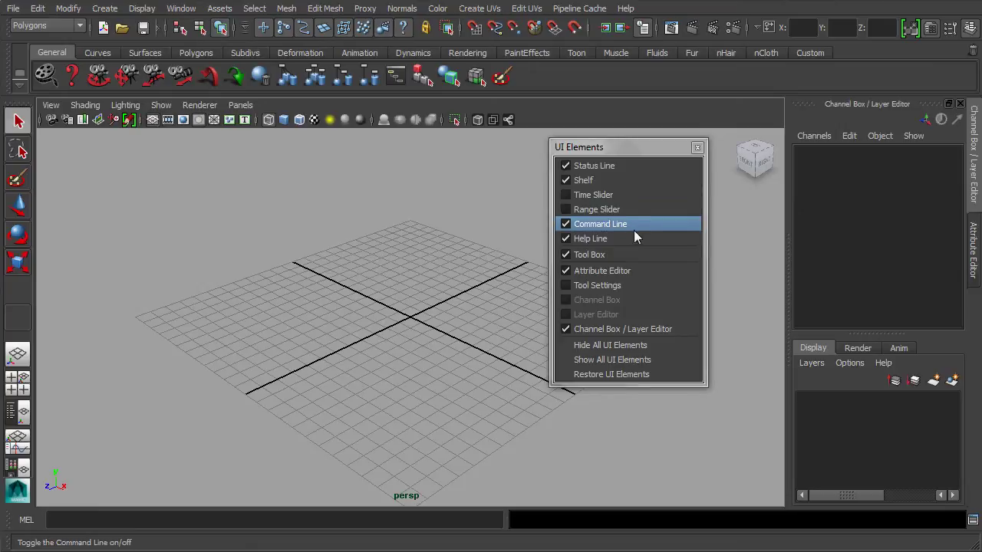
pyautogui.click(696, 149)
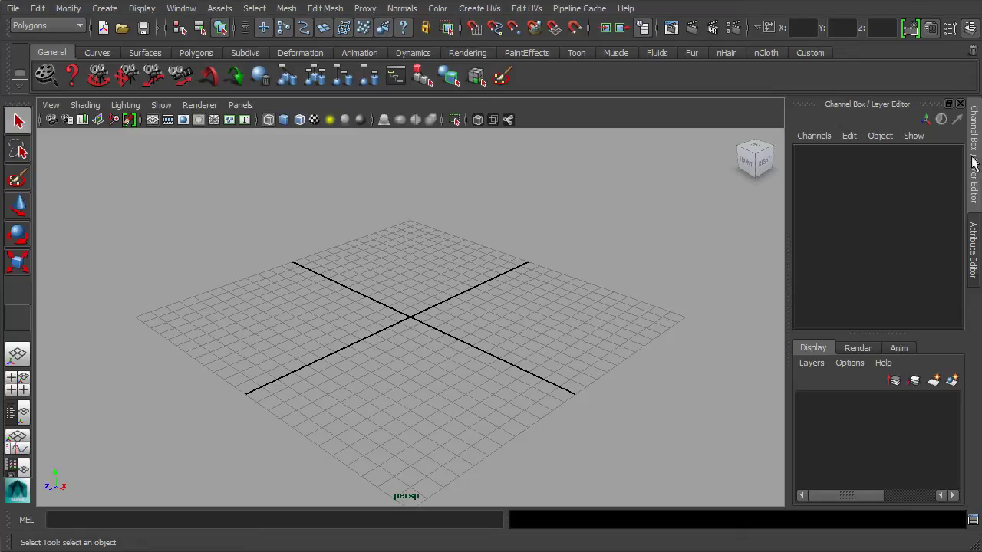
# Collapse and restore the Channel Box / Layer Editor, widening it before collapsing it again.
pyautogui.click(973, 163)
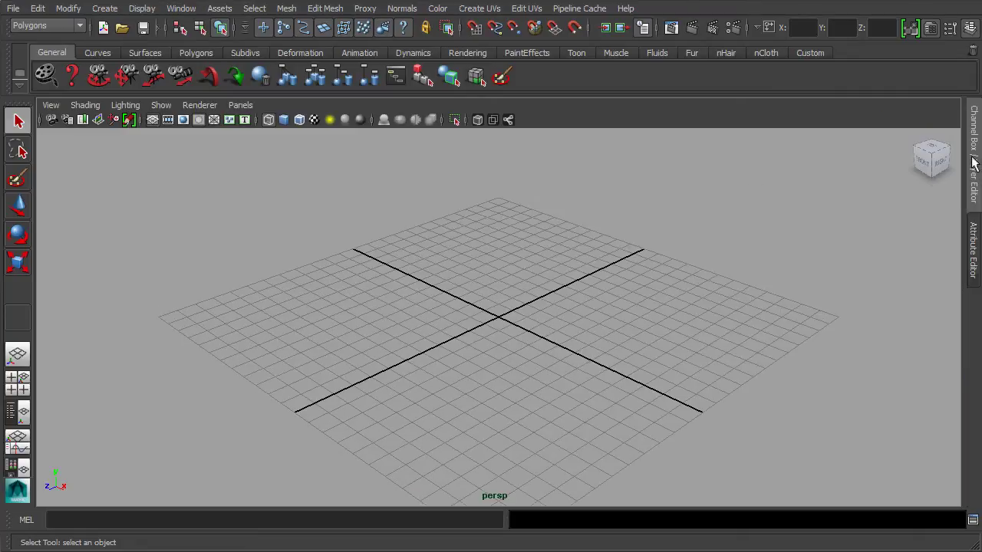
pyautogui.click(974, 163)
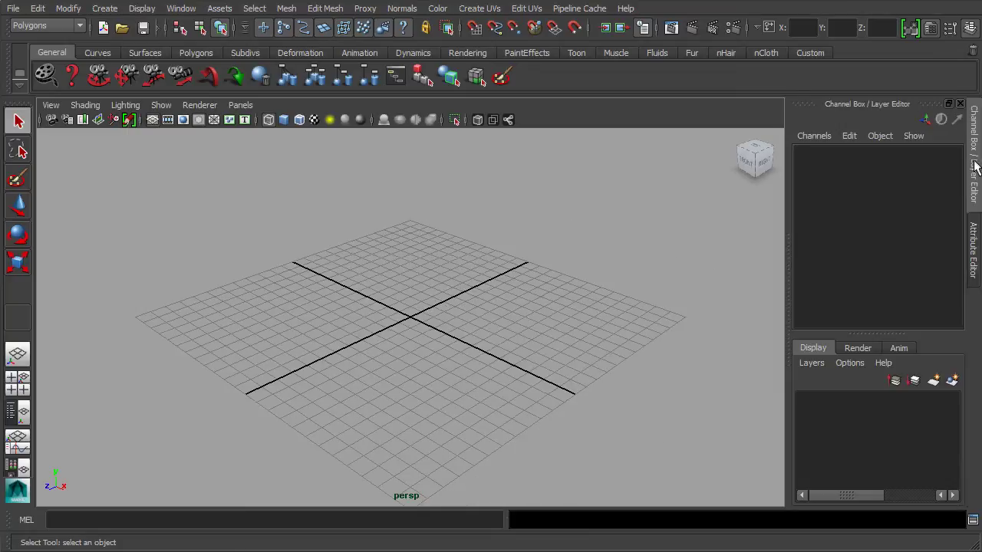
pyautogui.moveTo(783, 268); pyautogui.dragTo(768, 283)
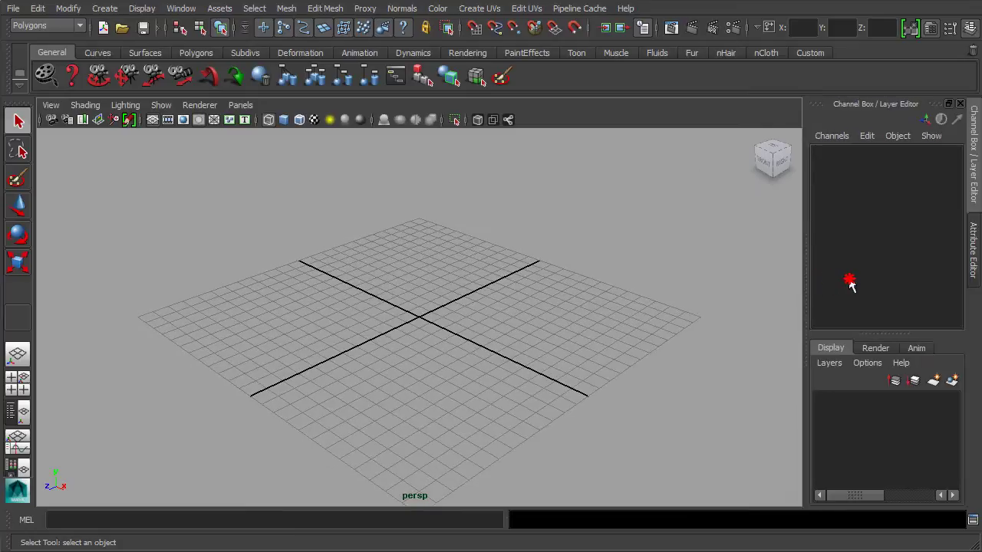
pyautogui.click(972, 192)
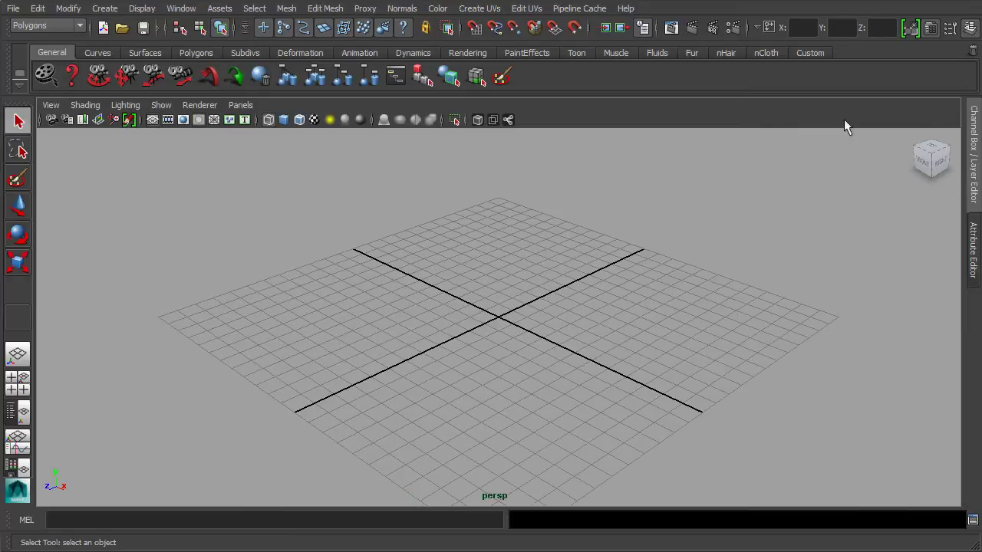
# Open the Modeling Toolkit, then switch back to the Channel Box / Layer Editor.
pyautogui.click(910, 35)
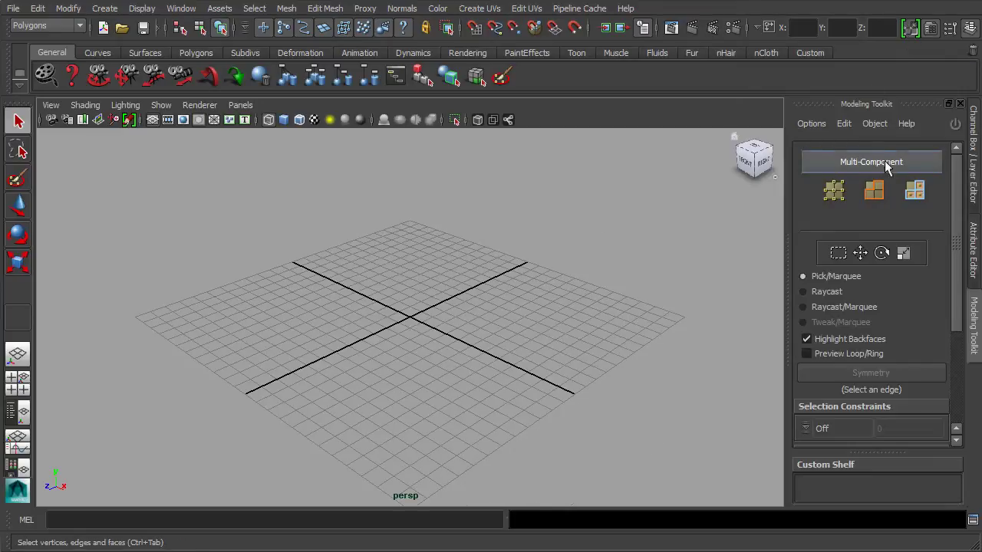
pyautogui.moveTo(956, 243); pyautogui.dragTo(962, 202)
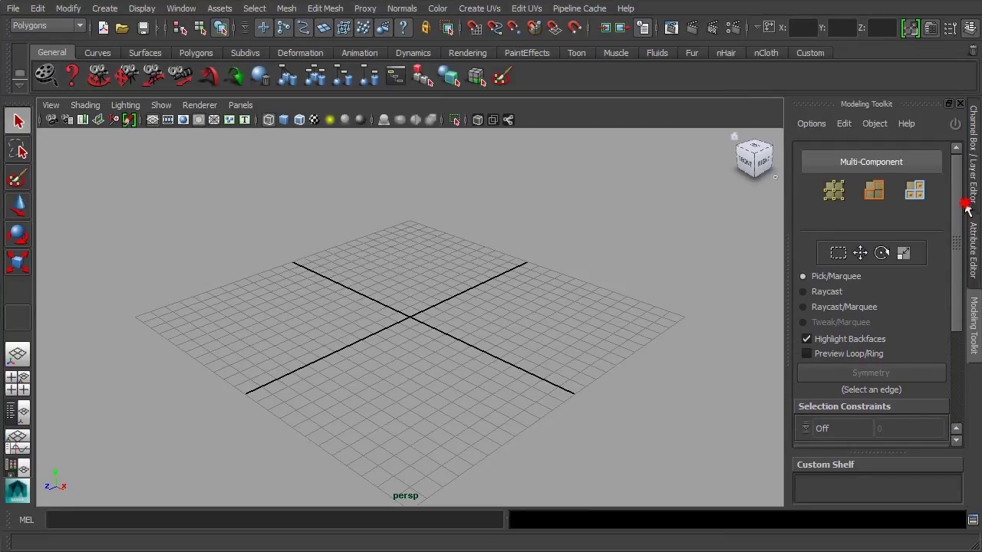
pyautogui.click(974, 169)
# Switch to the Animation menu set with F2, then back to Polygons.
pyautogui.press('F2')
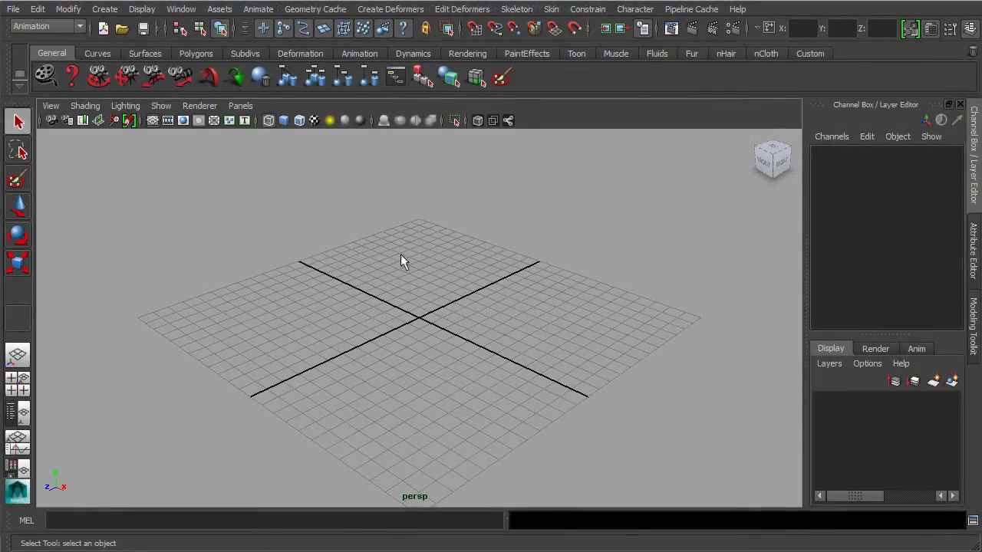
pyautogui.click(79, 27)
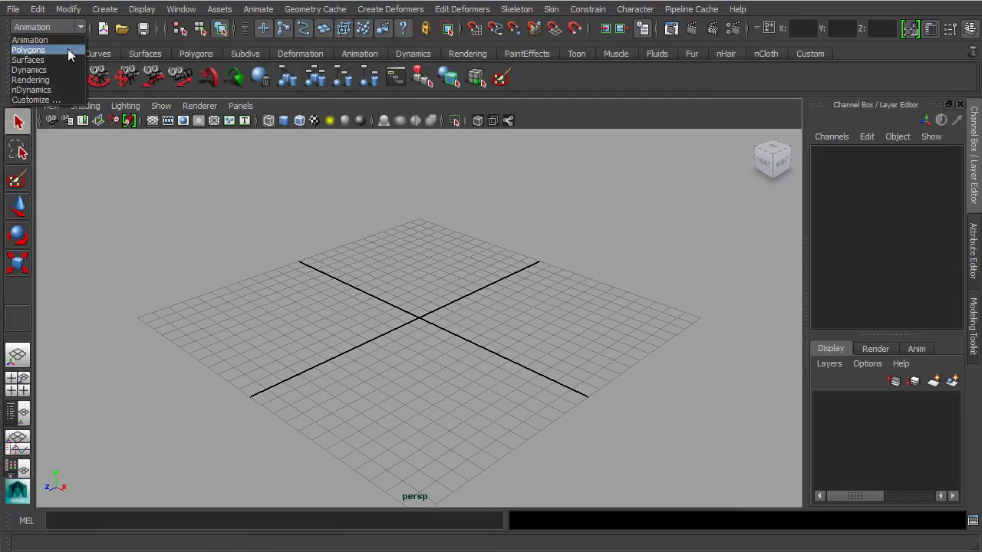
pyautogui.click(67, 50)
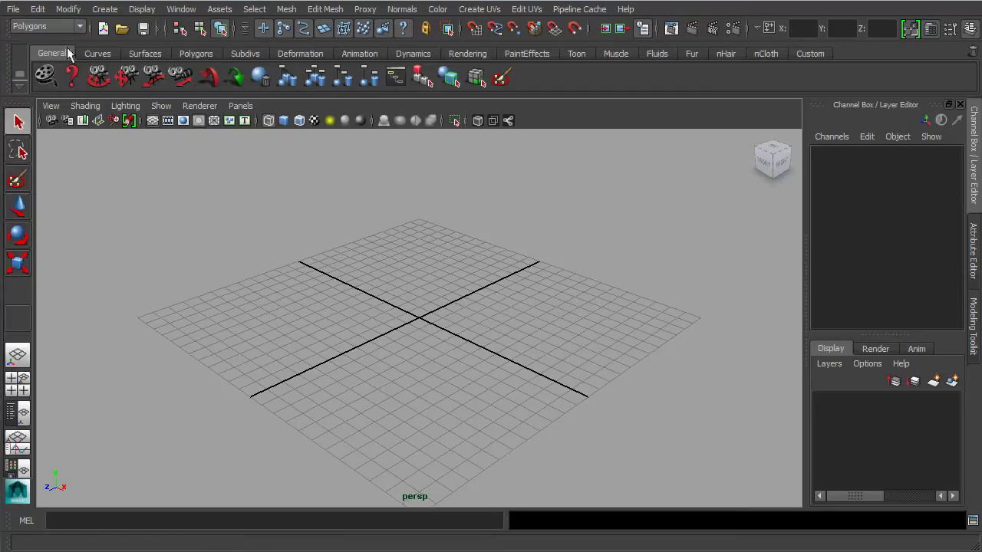
# Browse the Mesh menu and show the polygon primitives on the Polygons shelf tab.
pyautogui.click(287, 10)
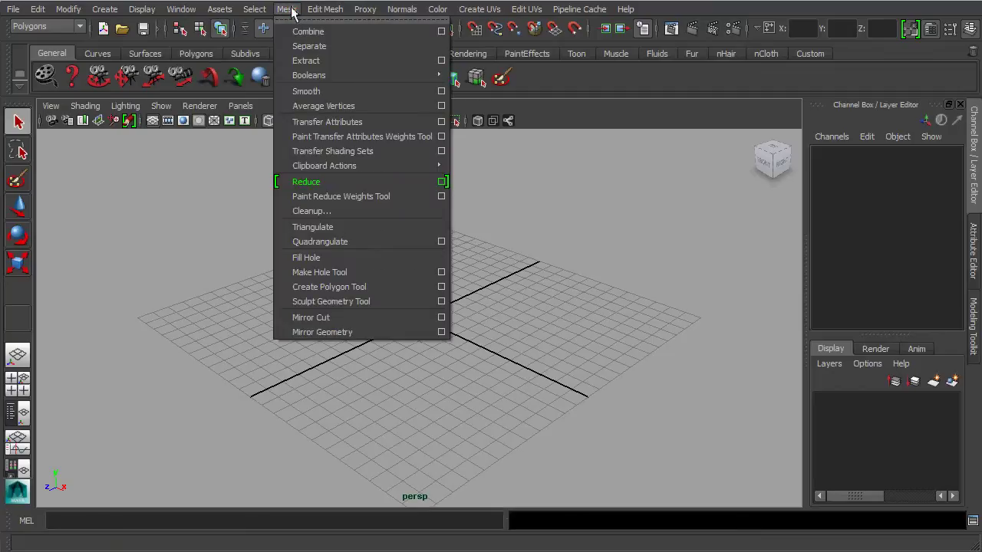
pyautogui.click(330, 10)
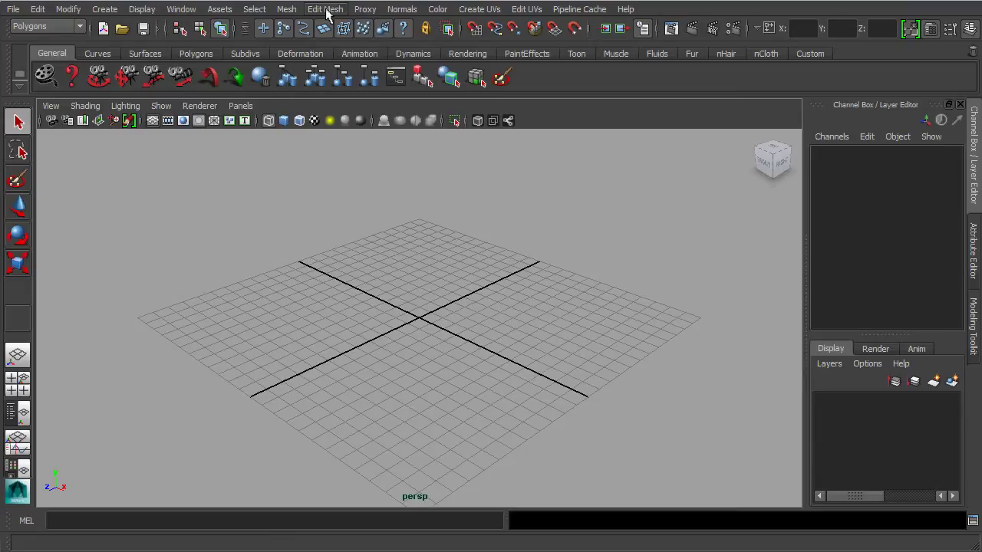
pyautogui.click(198, 54)
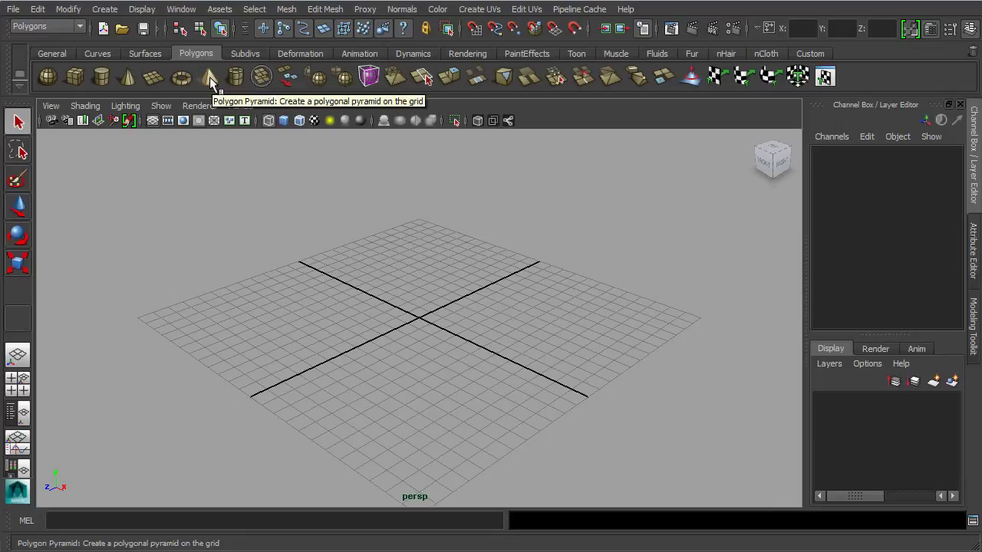
# Draw a polygon pyramid from the grid centre and display it smooth shaded.
pyautogui.click(210, 76)
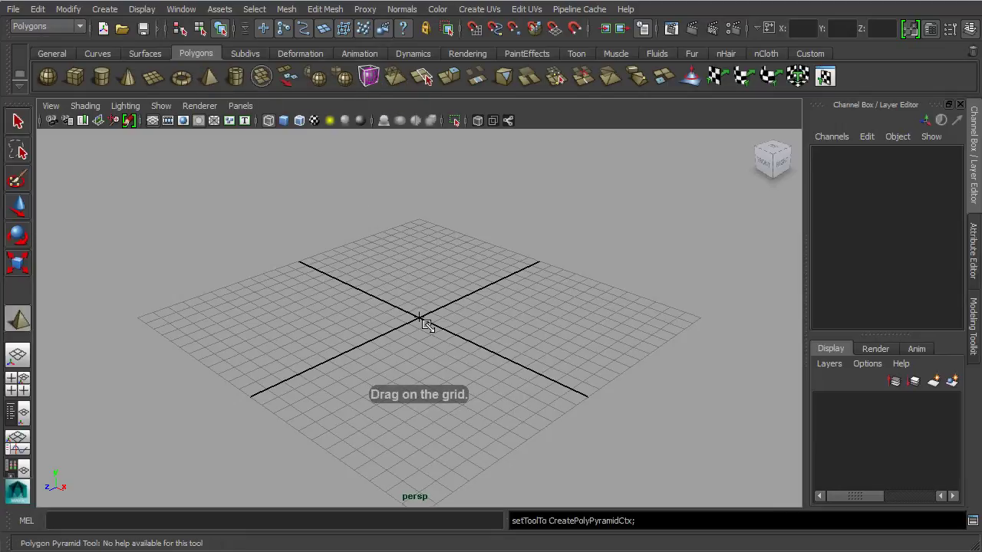
pyautogui.moveTo(420, 319); pyautogui.dragTo(364, 375)
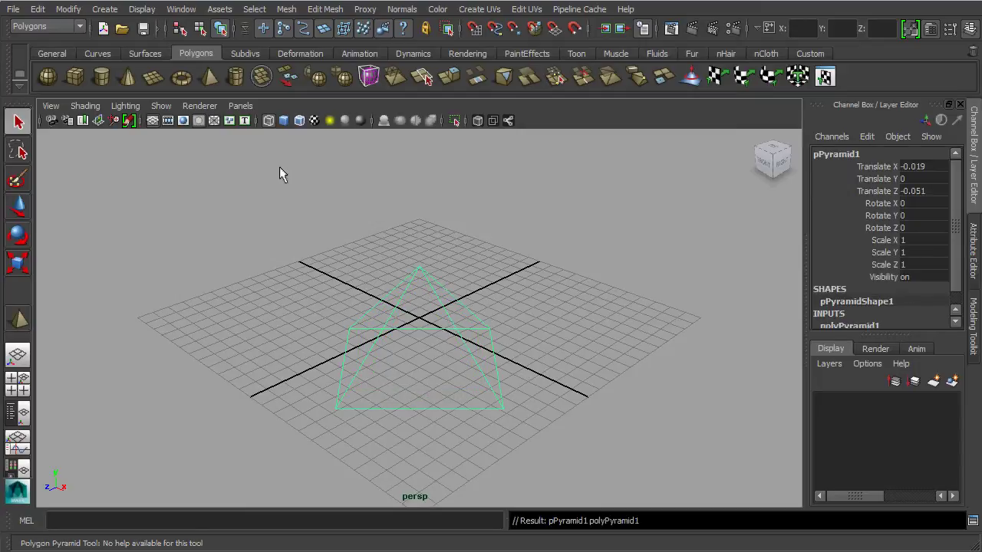
pyautogui.click(283, 122)
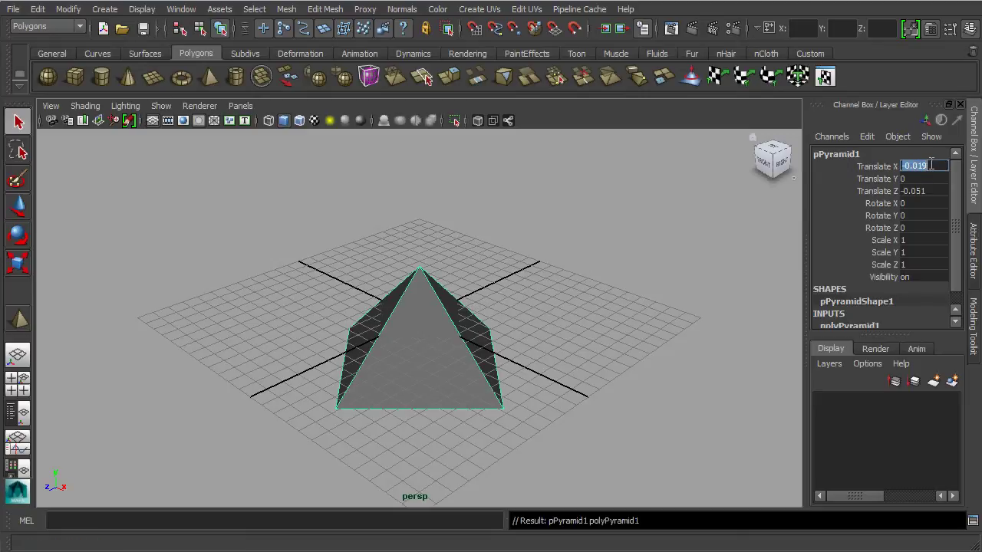
# Set the pyramid's Translate X and Translate Z to 0.
pyautogui.write('0')
pyautogui.click(937, 191)
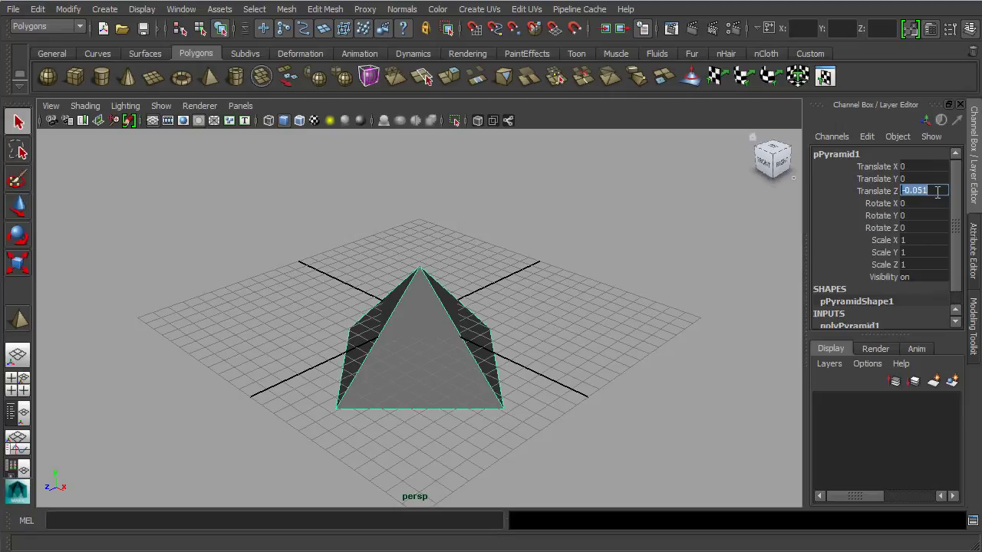
pyautogui.write('0')
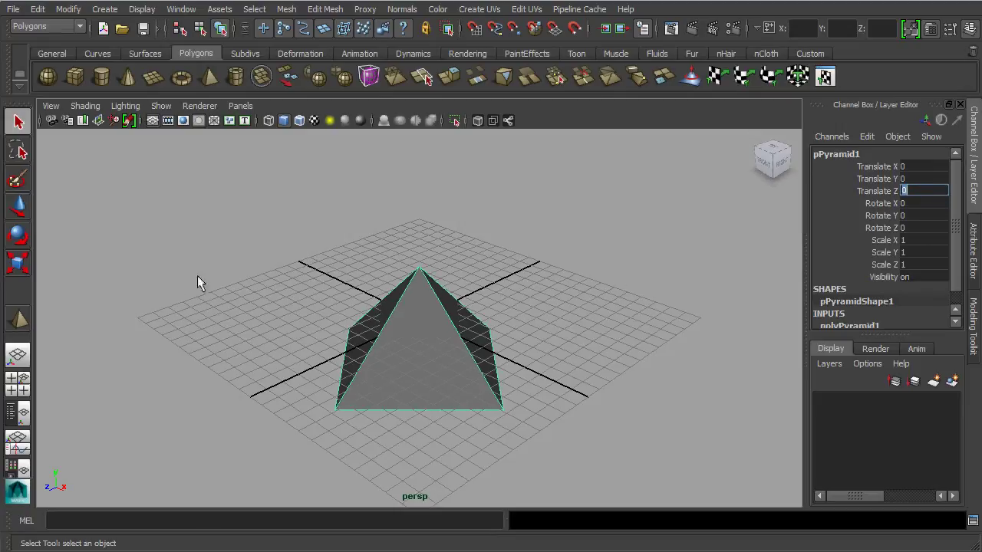
pyautogui.press('Return')
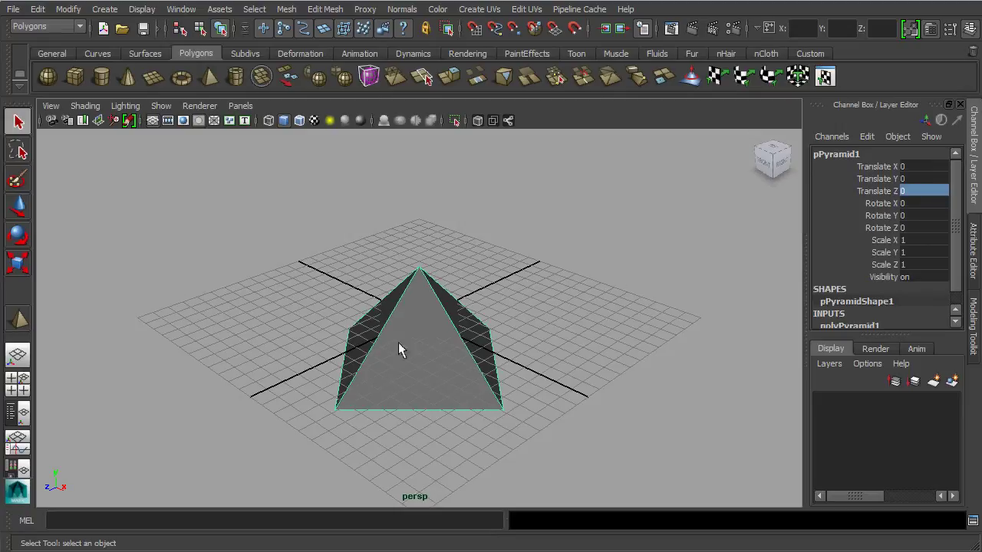
# Raise the pyramid to Translate Y 3.275 and rotate it 31.617 in X and 51.005 in Y.
pyautogui.click(25, 204)
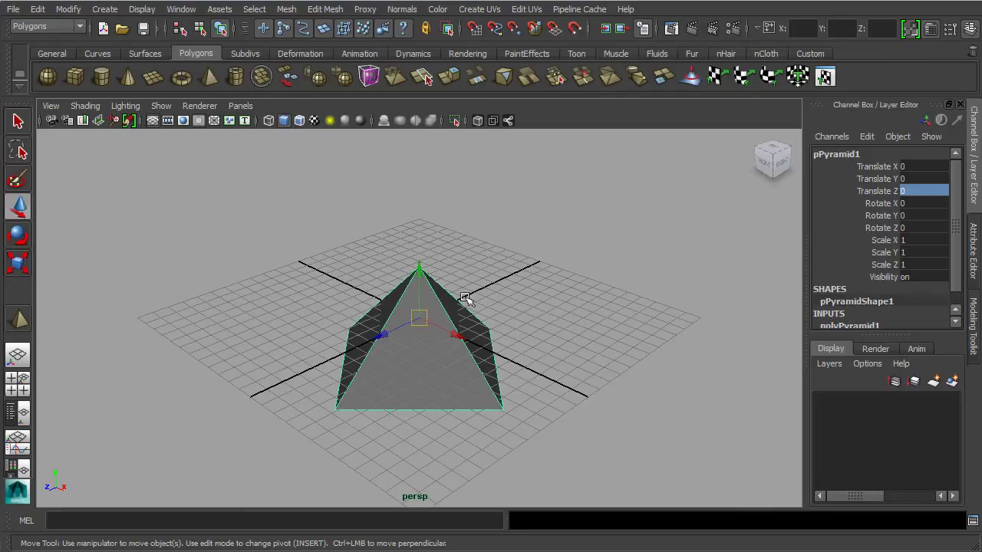
pyautogui.moveTo(420, 276); pyautogui.dragTo(419, 223)
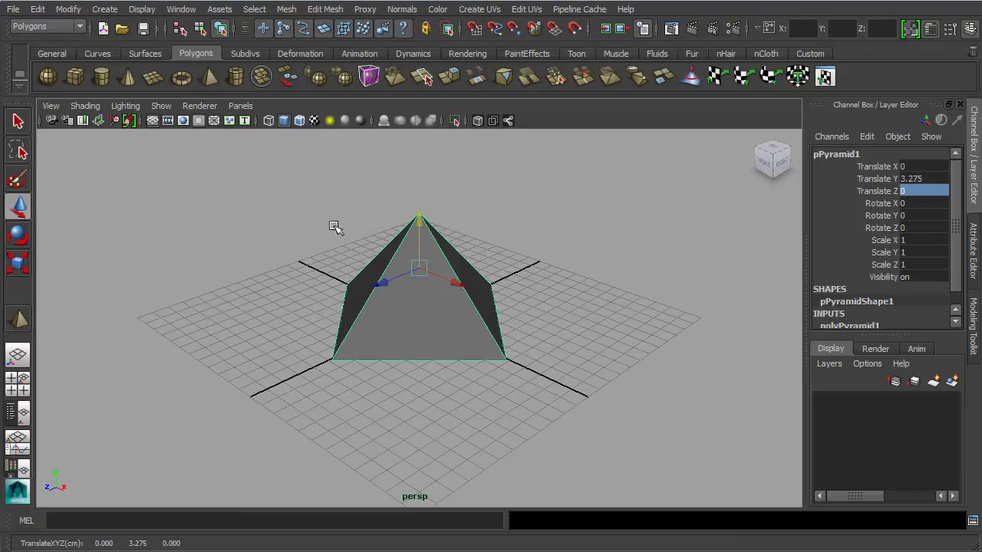
pyautogui.click(17, 236)
pyautogui.moveTo(381, 293); pyautogui.dragTo(418, 291)
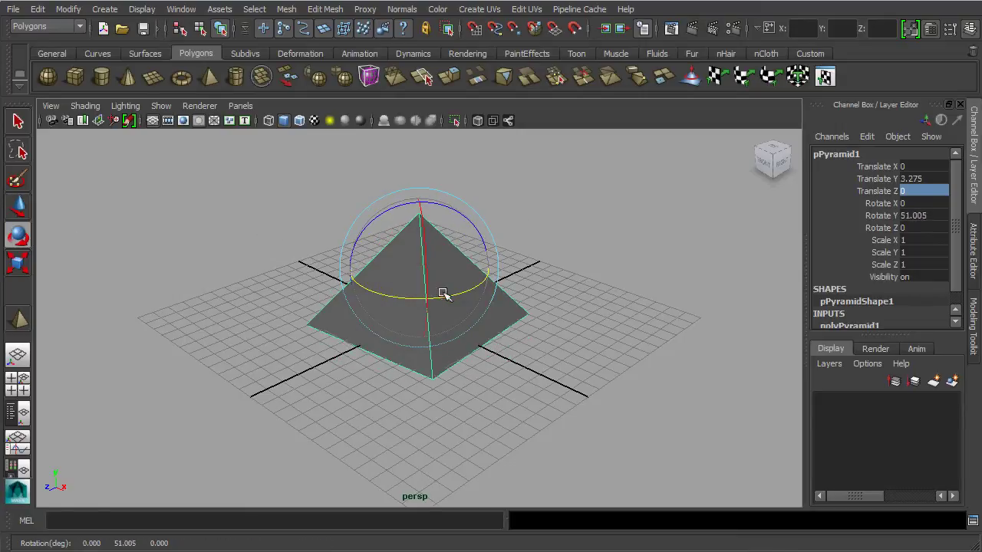
pyautogui.moveTo(420, 222); pyautogui.dragTo(426, 257)
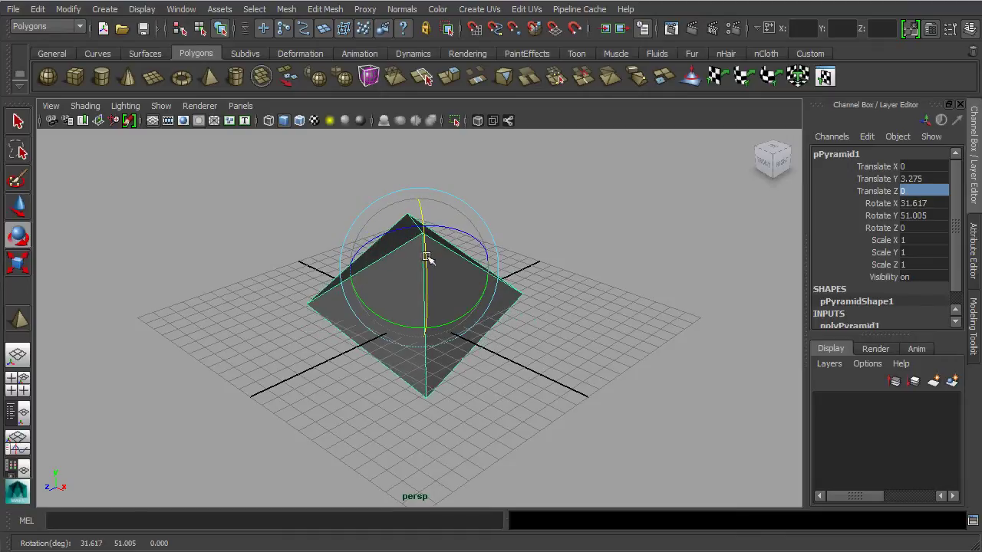
# Scale the pyramid uniformly to 1.527 and expand polyPyramid1's input attributes.
pyautogui.click(21, 268)
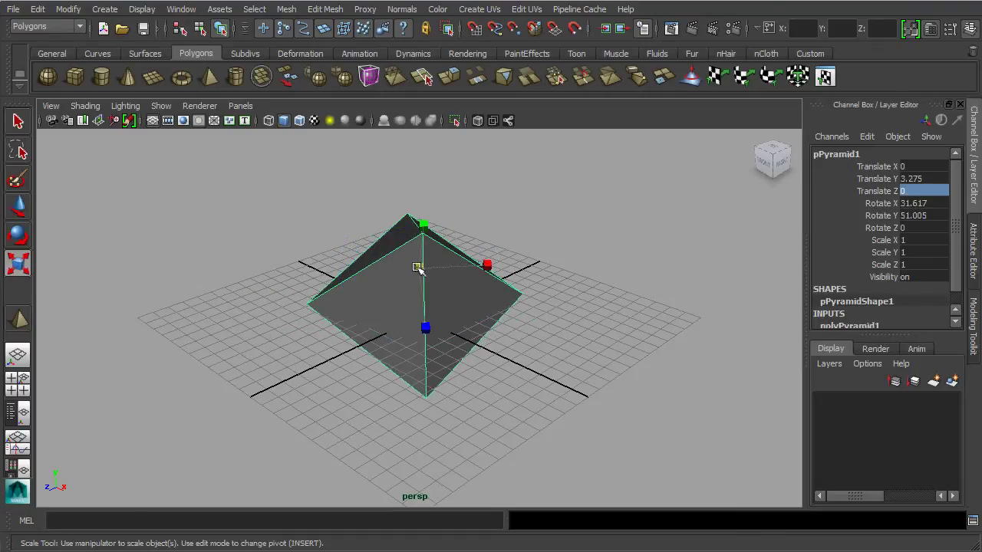
pyautogui.moveTo(421, 268); pyautogui.dragTo(562, 301)
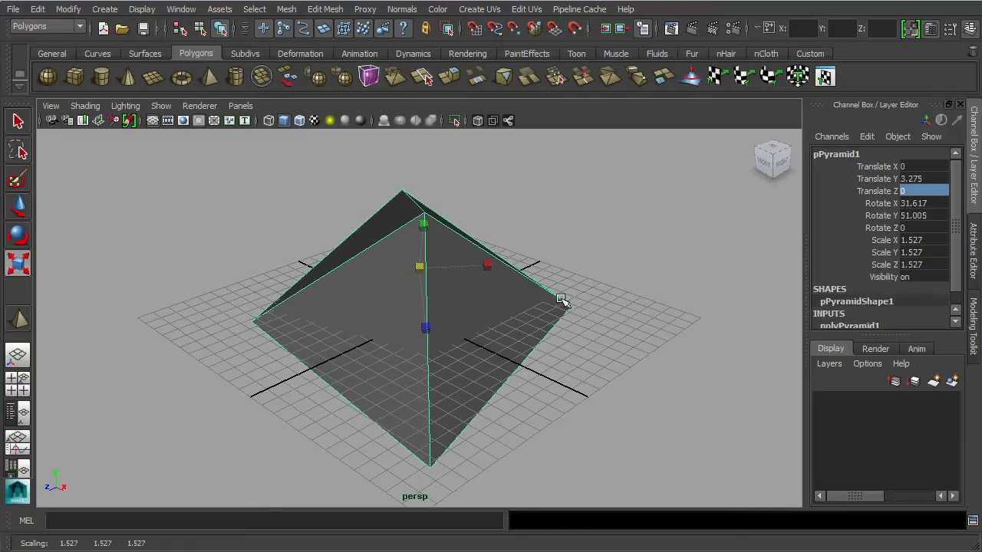
pyautogui.scroll(-1, 959, 230)
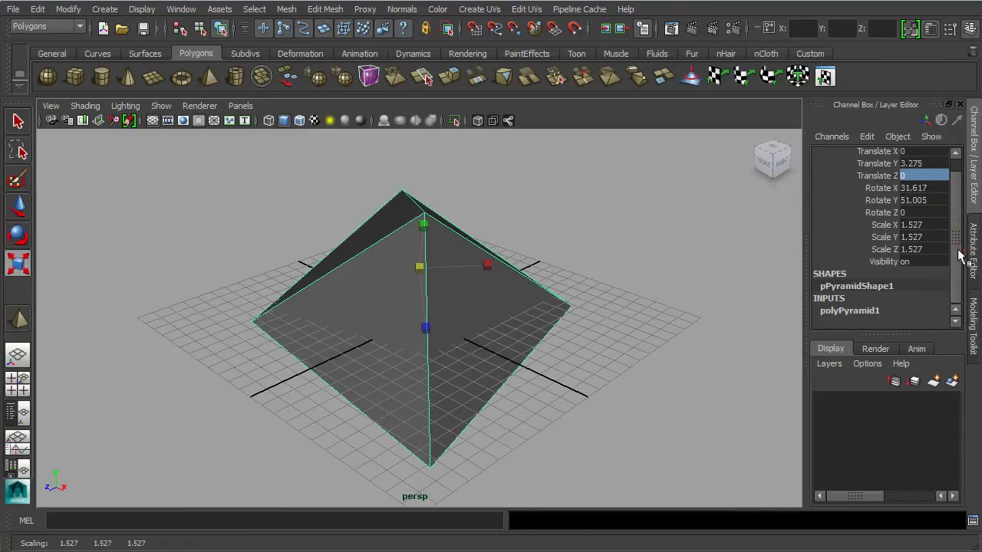
pyautogui.click(855, 310)
pyautogui.moveTo(955, 255); pyautogui.dragTo(962, 303)
# Try Number Of Sides values 5, 4 and 3 on polyPyramid1.
pyautogui.doubleClick(915, 273)
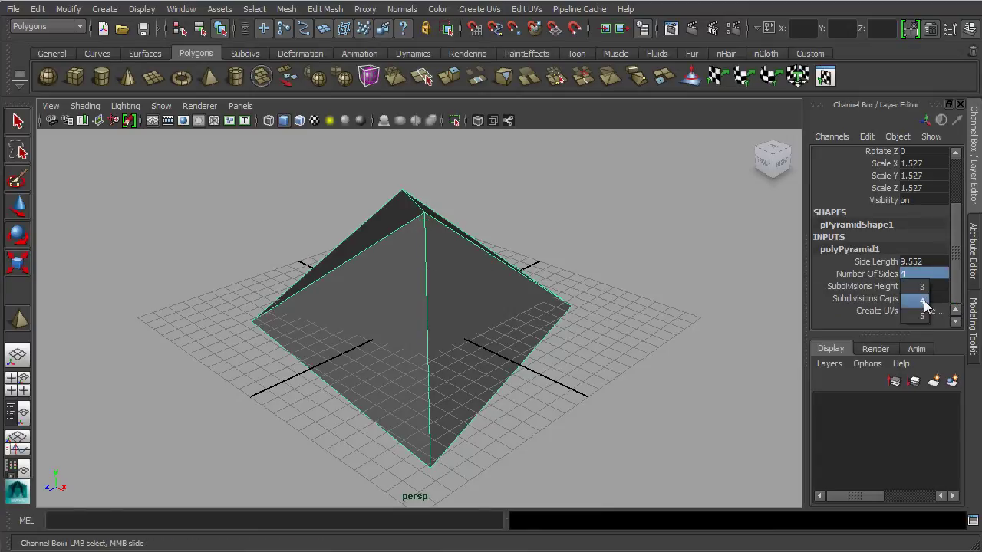
pyautogui.click(923, 313)
pyautogui.doubleClick(923, 311)
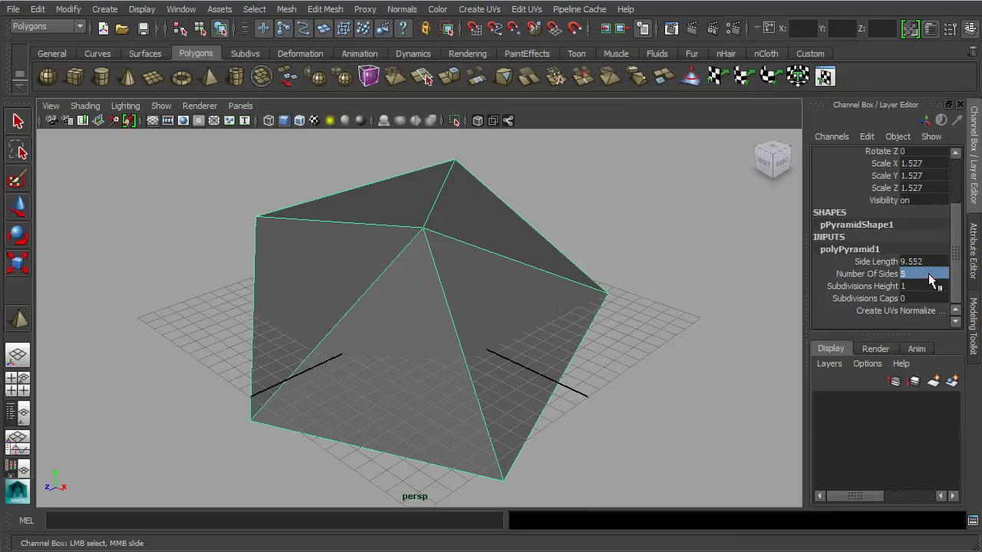
pyautogui.click(923, 301)
pyautogui.doubleClick(923, 301)
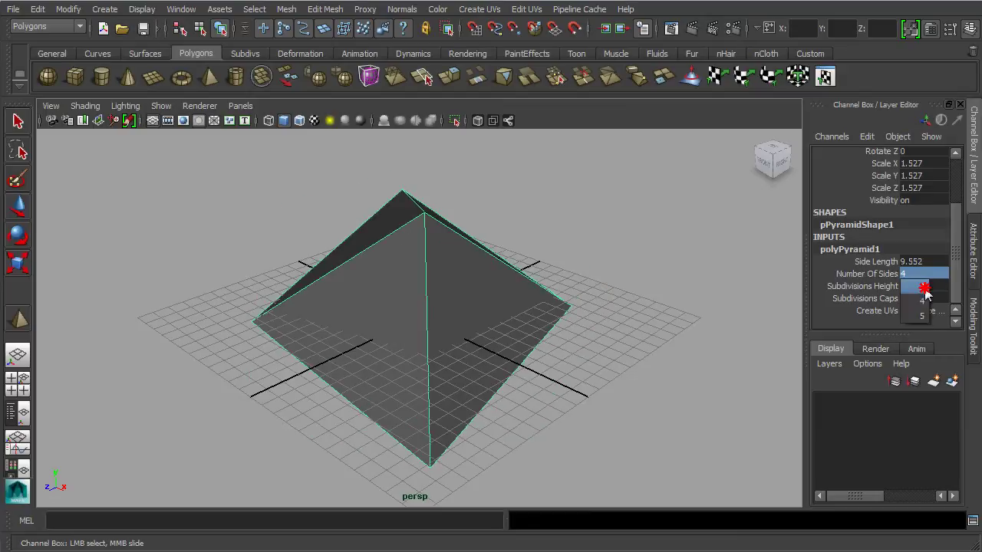
pyautogui.click(923, 286)
# Set Side Length to 15, sides back to 4, and Subdivisions Height and Caps to 2.
pyautogui.click(884, 263)
pyautogui.doubleClick(918, 262)
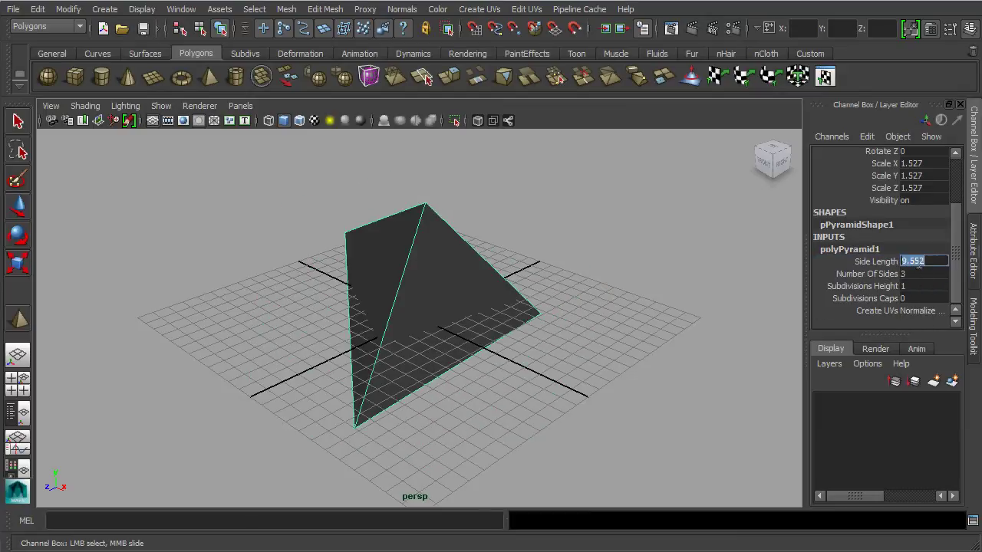
pyautogui.write('15')
pyautogui.press('Return')
pyautogui.doubleClick(935, 273)
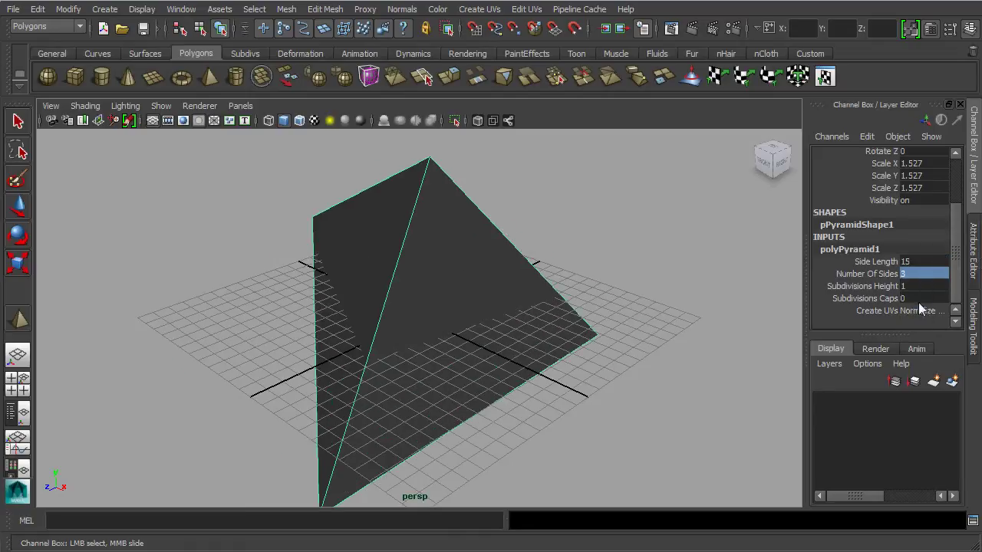
pyautogui.click(918, 302)
pyautogui.doubleClick(918, 298)
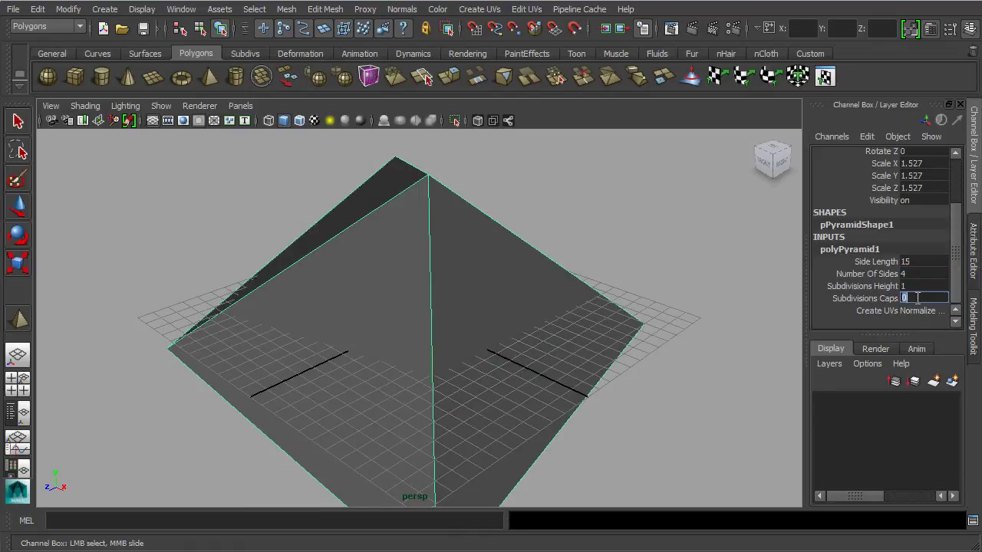
pyautogui.doubleClick(919, 286)
pyautogui.write('2')
pyautogui.press('Return')
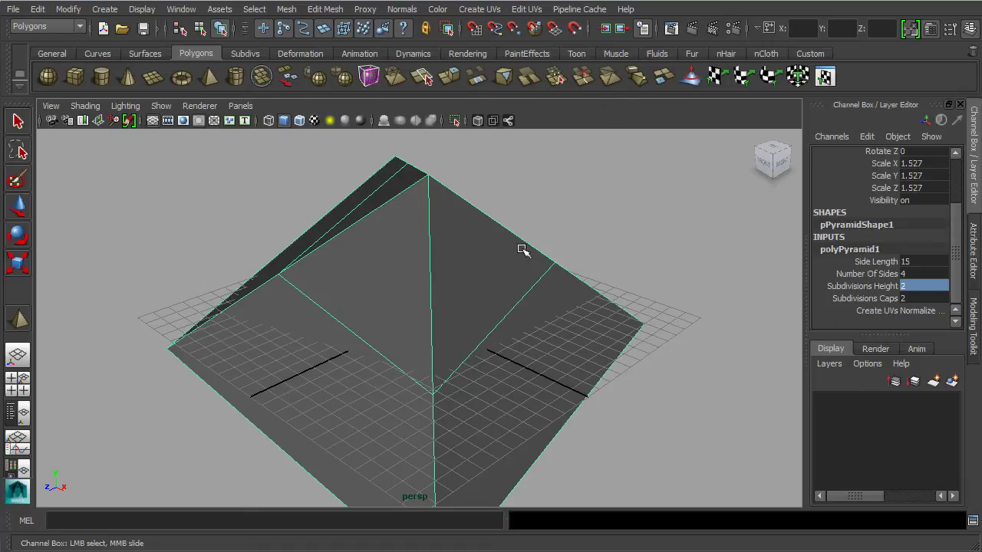
# Tumble, pan and zoom the perspective view around the enlarged pyramid.
pyautogui.moveTo(524, 241); pyautogui.dragTo(541, 211, button='middle')
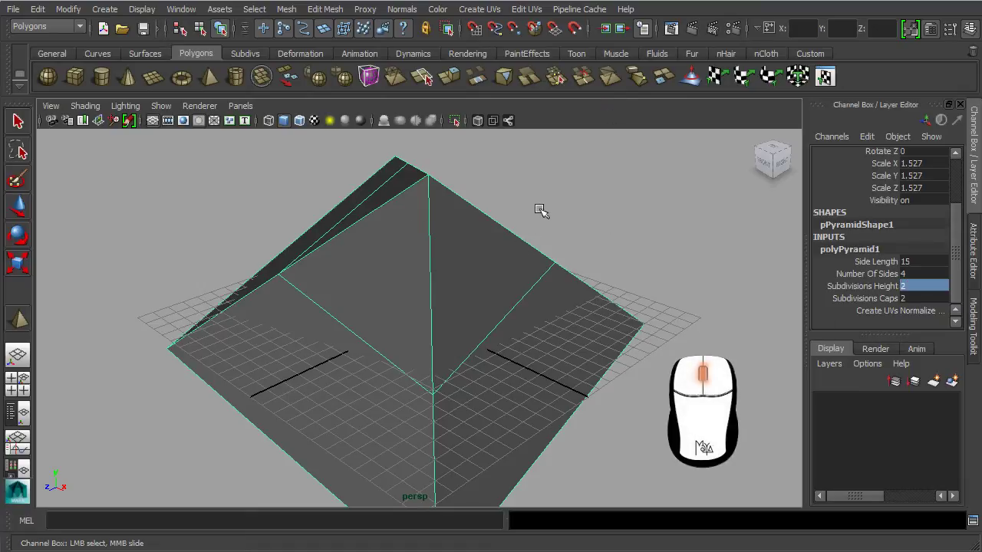
pyautogui.scroll(-3, 539, 211)
pyautogui.scroll(5, 541, 241)
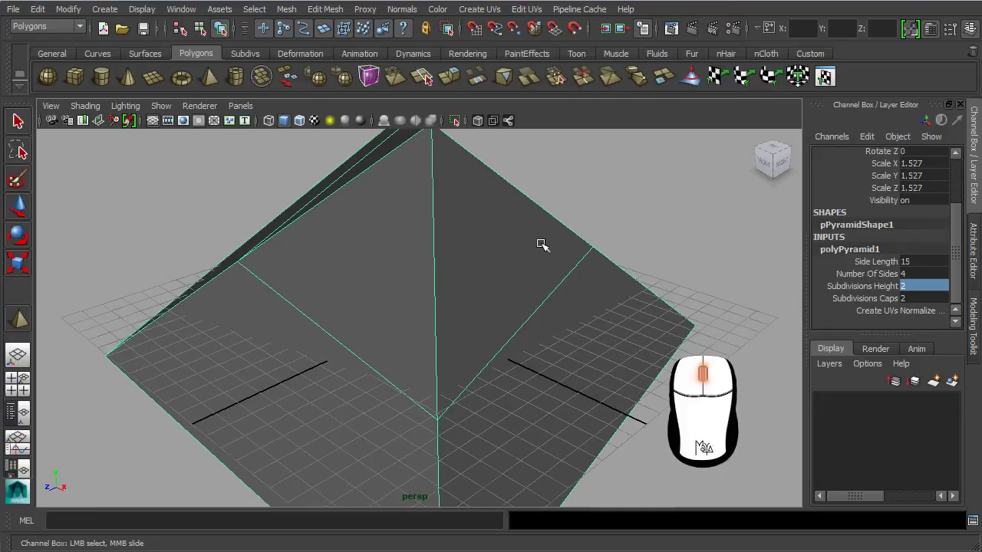
pyautogui.scroll(-5, 542, 244)
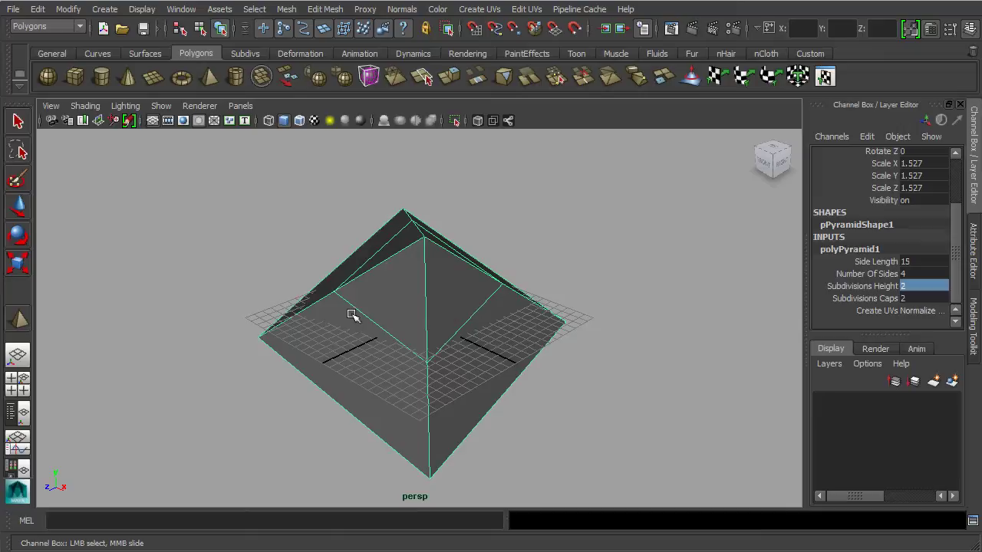
pyautogui.keyDown('alt'); pyautogui.moveTo(269, 288); pyautogui.dragTo(280, 323); pyautogui.keyUp('alt')
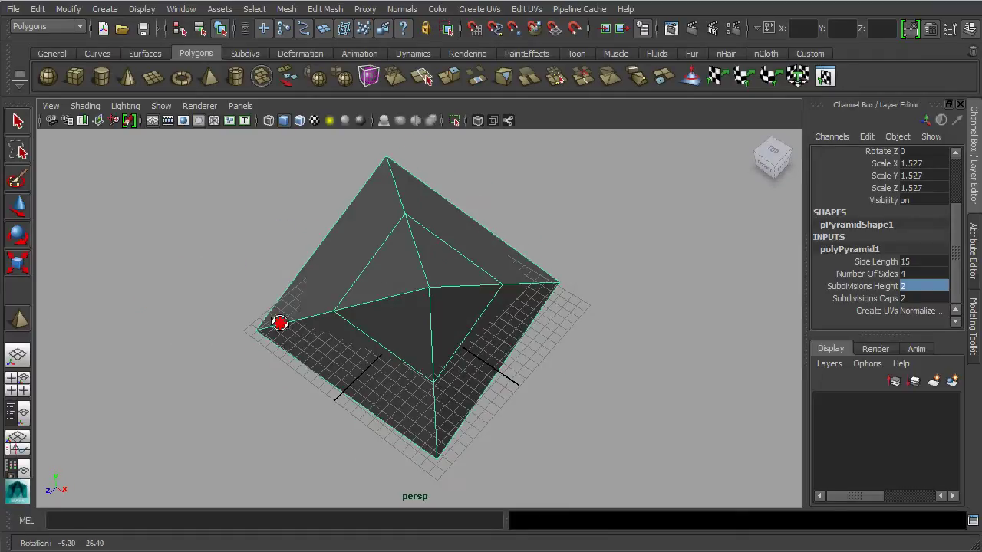
pyautogui.moveTo(328, 327)
pyautogui.keyDown('alt'); pyautogui.mouseDown(button='middle')
pyautogui.moveTo(333, 287)
pyautogui.moveTo(204, 273)
pyautogui.moveTo(486, 333)
pyautogui.moveTo(732, 304)
pyautogui.moveTo(442, 302)
pyautogui.moveTo(281, 325)
pyautogui.moveTo(326, 321)
pyautogui.mouseUp(button='middle'); pyautogui.keyUp('alt')
pyautogui.scroll(-3, 325, 322)
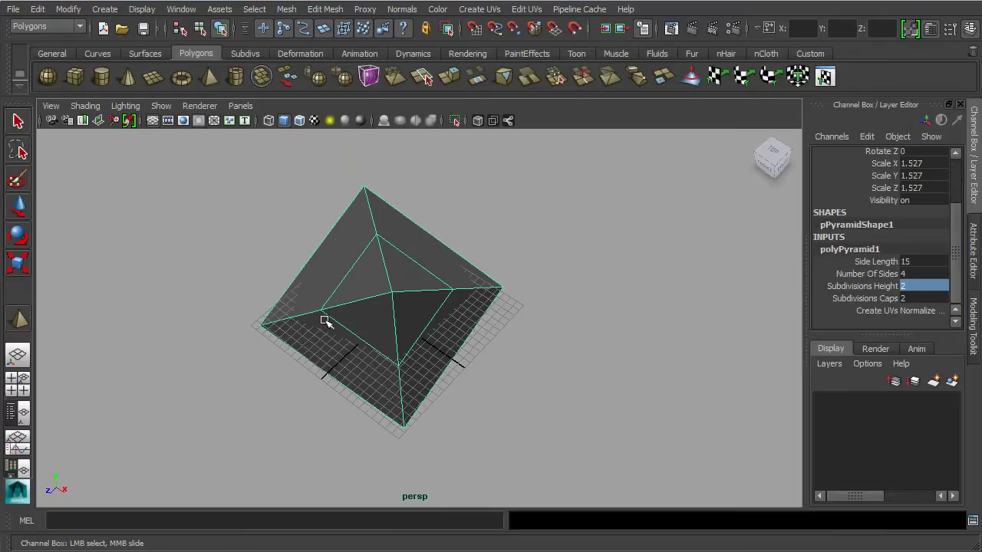
# Frame the pyramid and orbit to a raised front angle looking down on it.
pyautogui.keyDown('alt'); pyautogui.moveTo(325, 322); pyautogui.dragTo(378, 324); pyautogui.keyUp('alt')
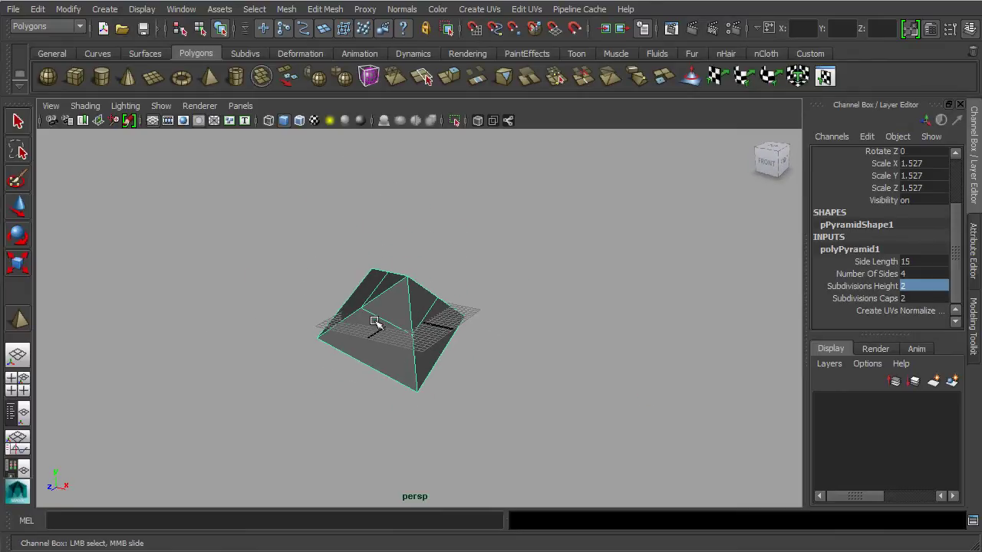
pyautogui.press('f')
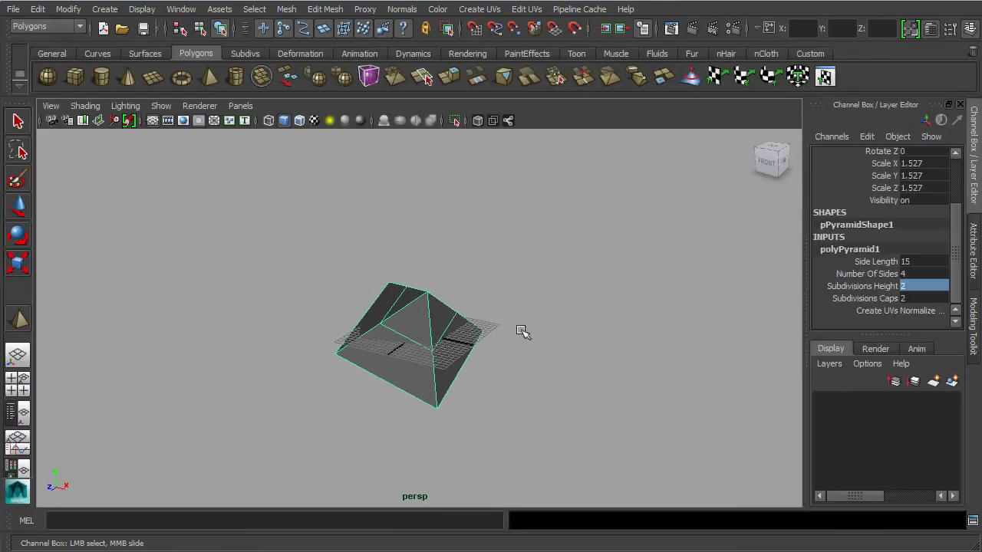
pyautogui.keyDown('alt'); pyautogui.moveTo(523, 332); pyautogui.dragTo(495, 368); pyautogui.keyUp('alt')
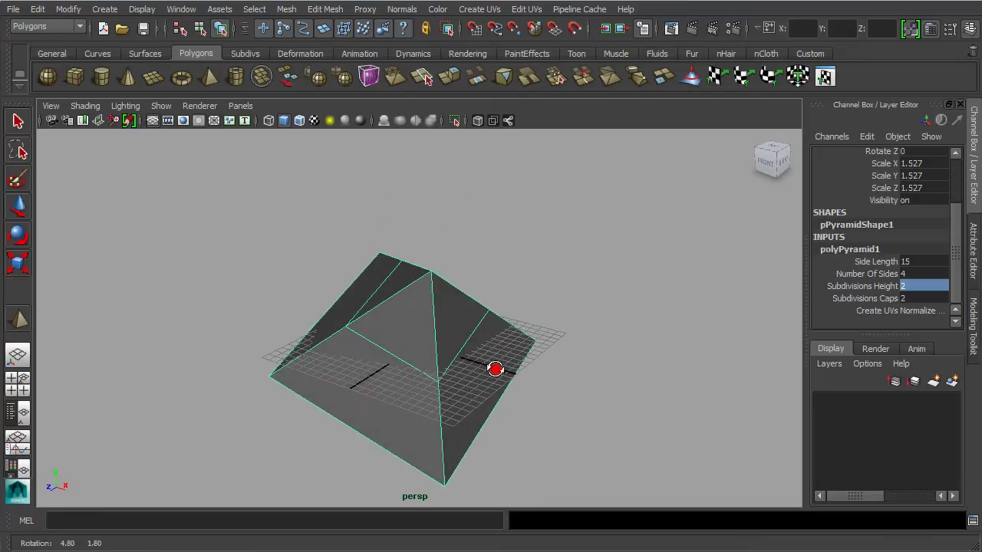
pyautogui.keyDown('alt'); pyautogui.moveTo(502, 368); pyautogui.dragTo(509, 333, button='middle'); pyautogui.keyUp('alt')
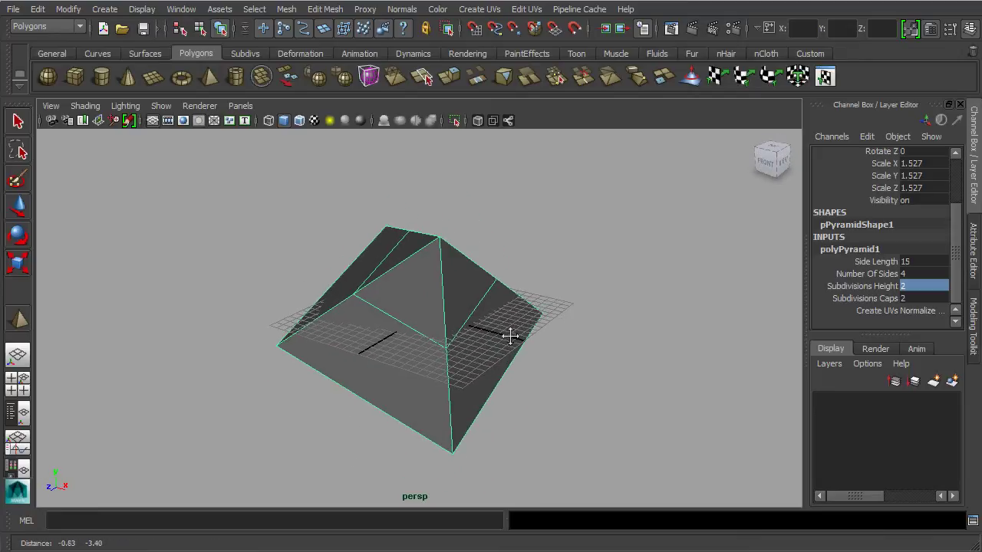
# Switch to the four-view layout with the pyramid framed in each pane.
pyautogui.click(27, 391)
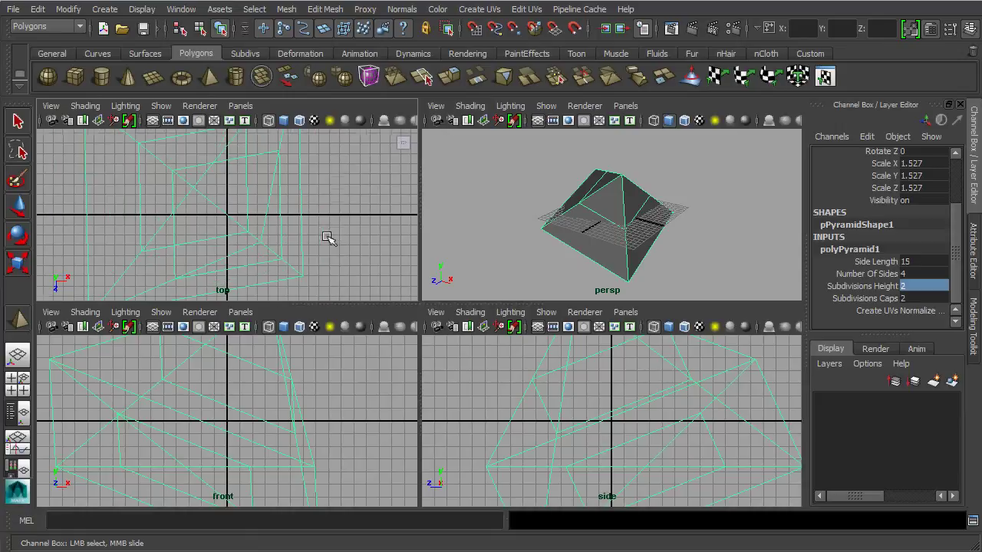
pyautogui.press('f')
pyautogui.press('f')
pyautogui.press('f')
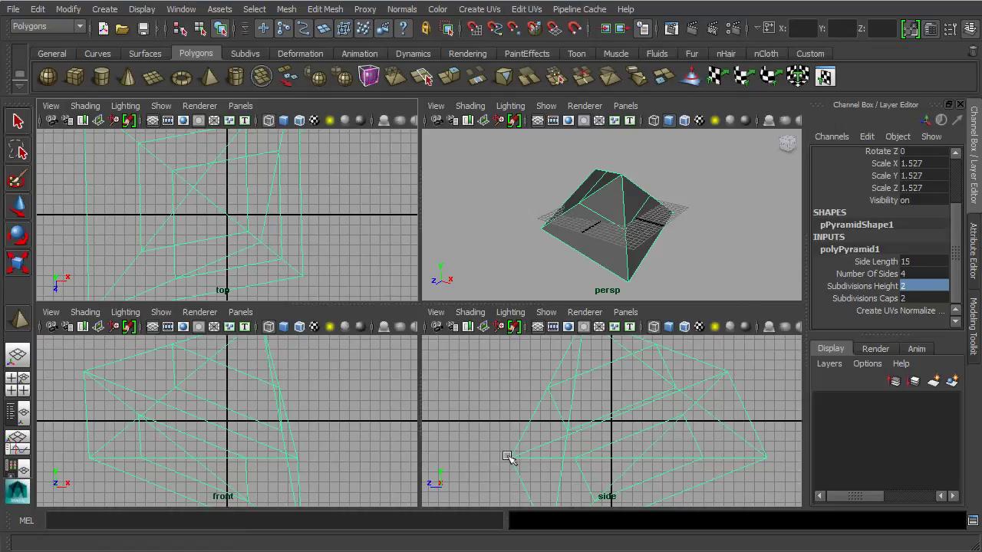
pyautogui.press('space')
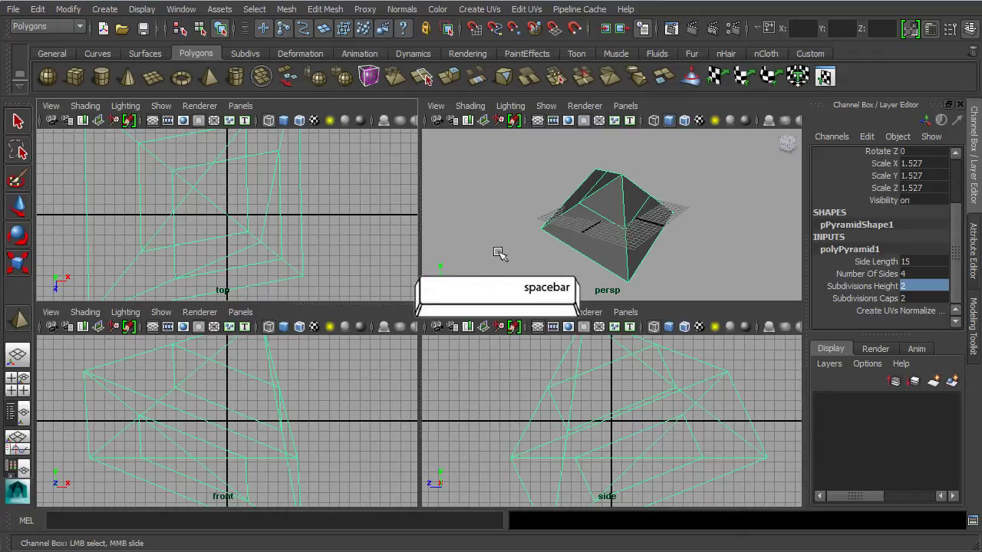
# Deselect the pyramid and toggle back to a single maximized perspective view.
pyautogui.click(500, 252)
pyautogui.hotkey('ctrl', 'a')
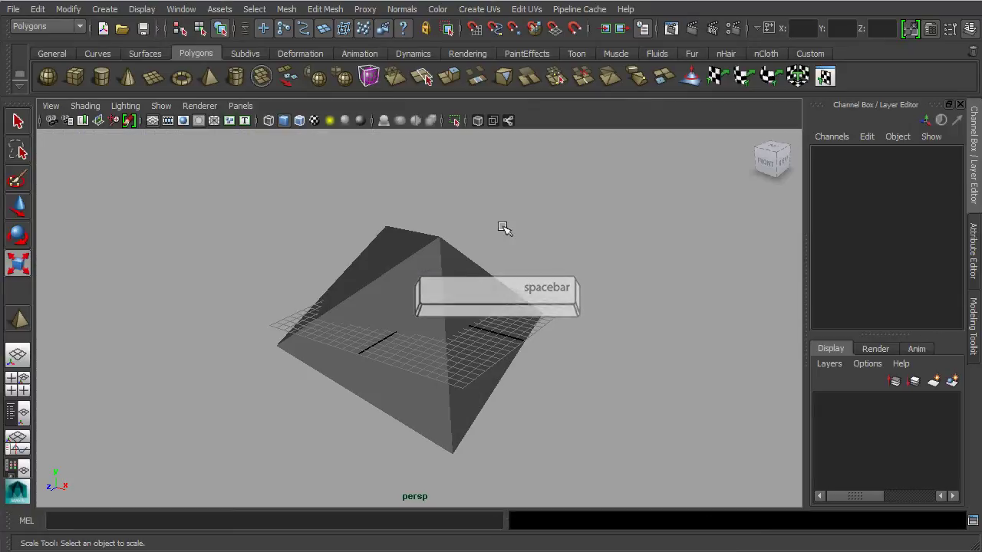
pyautogui.press('space')
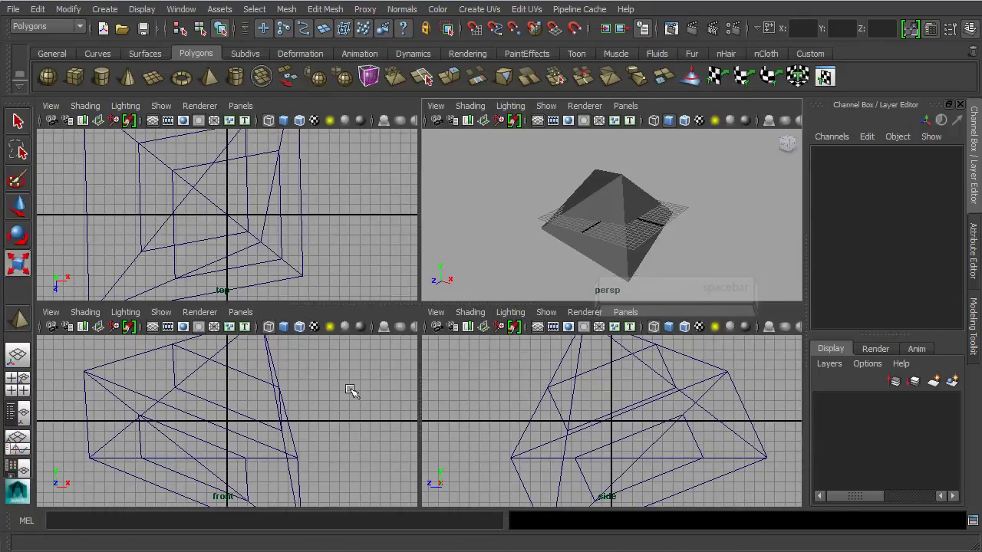
pyautogui.press('space')
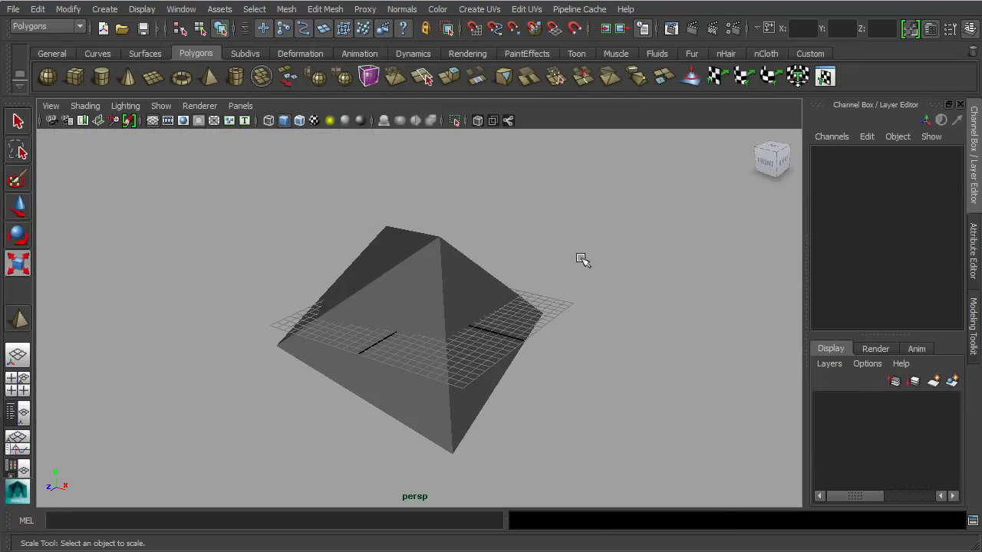
pyautogui.press('space')
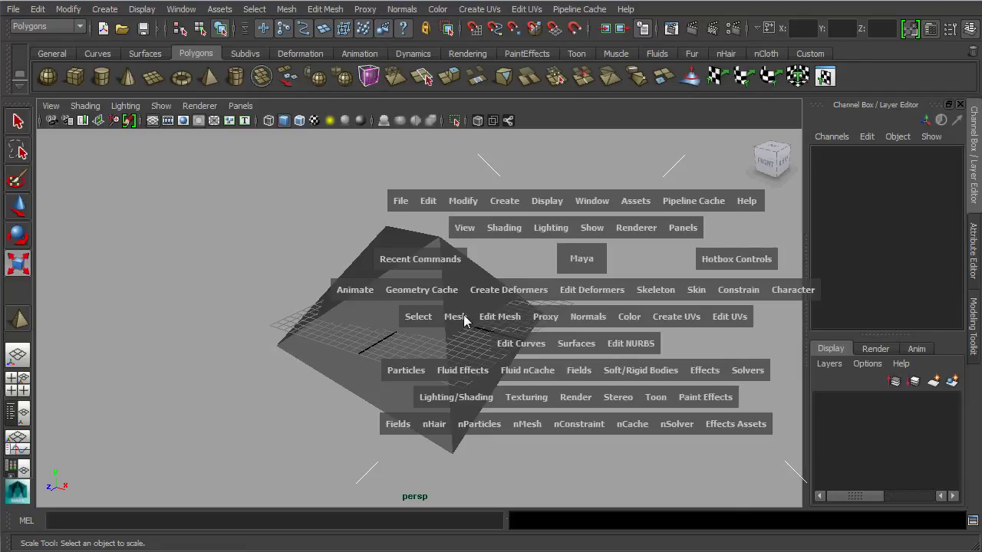
pyautogui.click(503, 317)
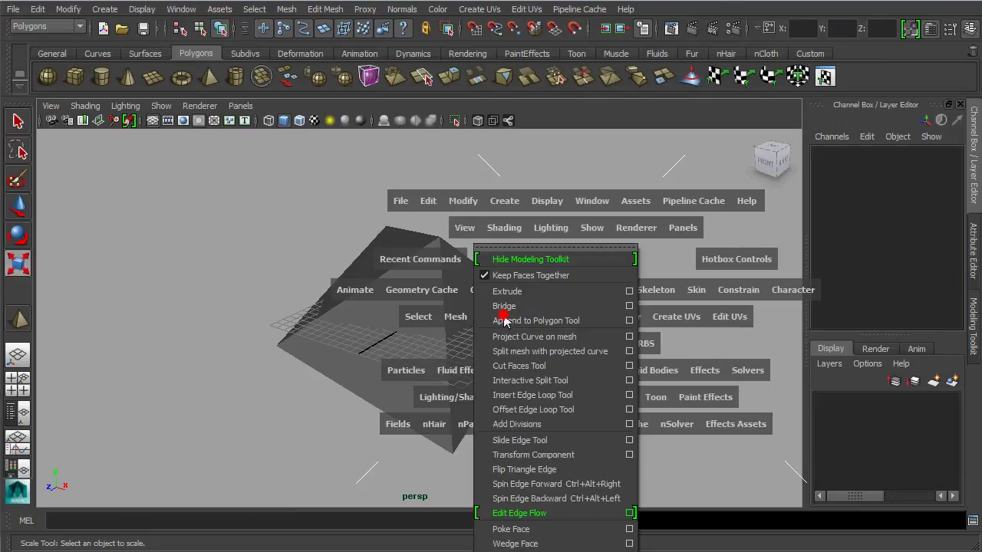
pyautogui.click(500, 246)
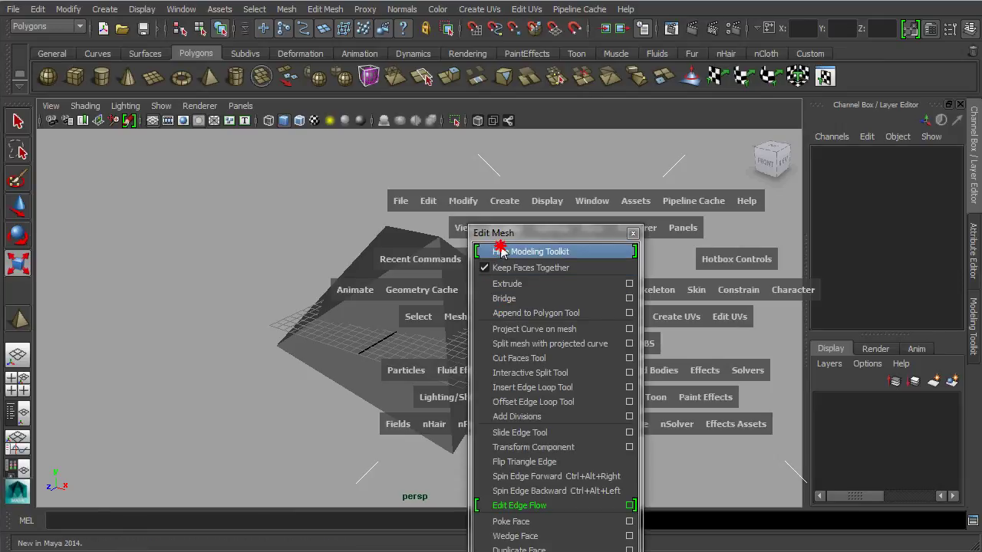
pyautogui.moveTo(524, 233); pyautogui.dragTo(178, 81)
pyautogui.click(190, 97)
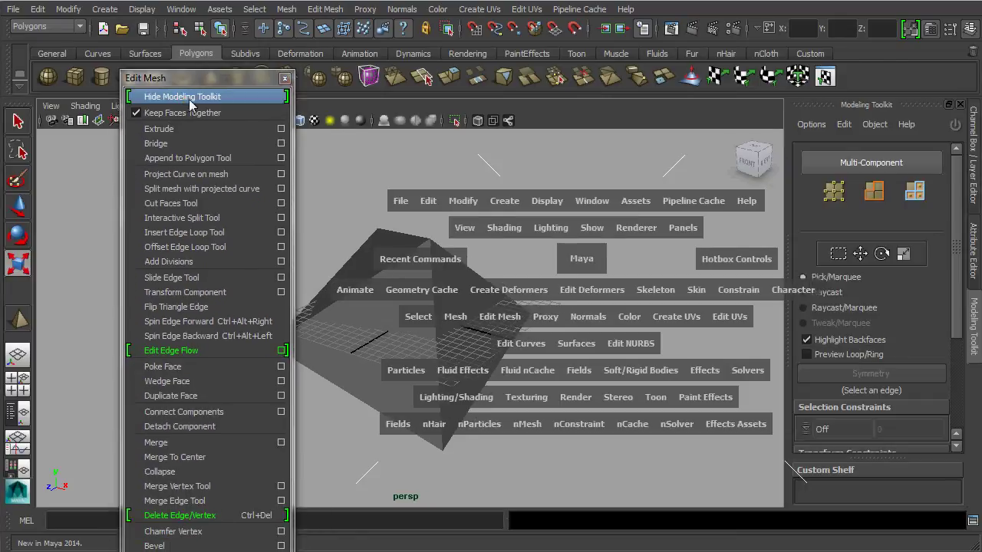
pyautogui.click(189, 98)
pyautogui.click(190, 97)
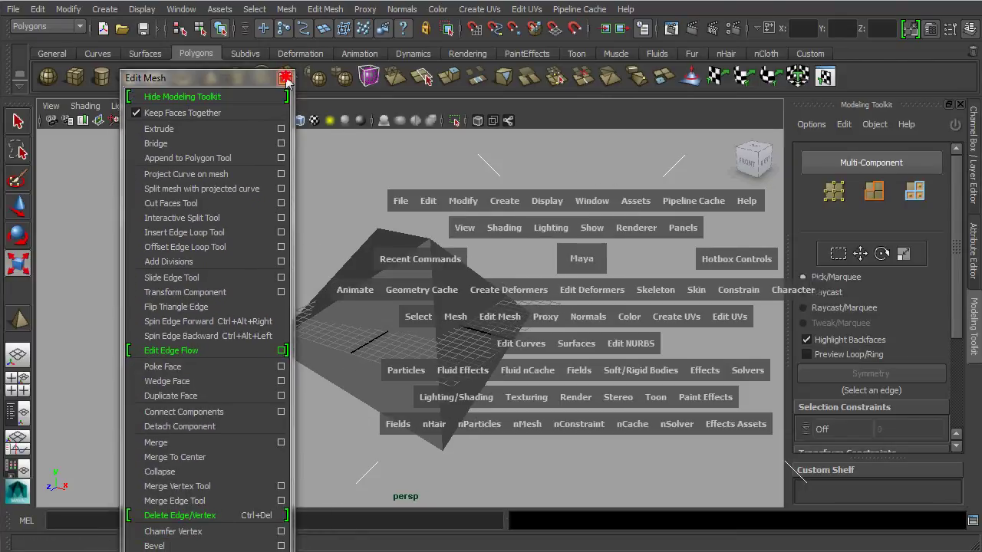
pyautogui.click(284, 77)
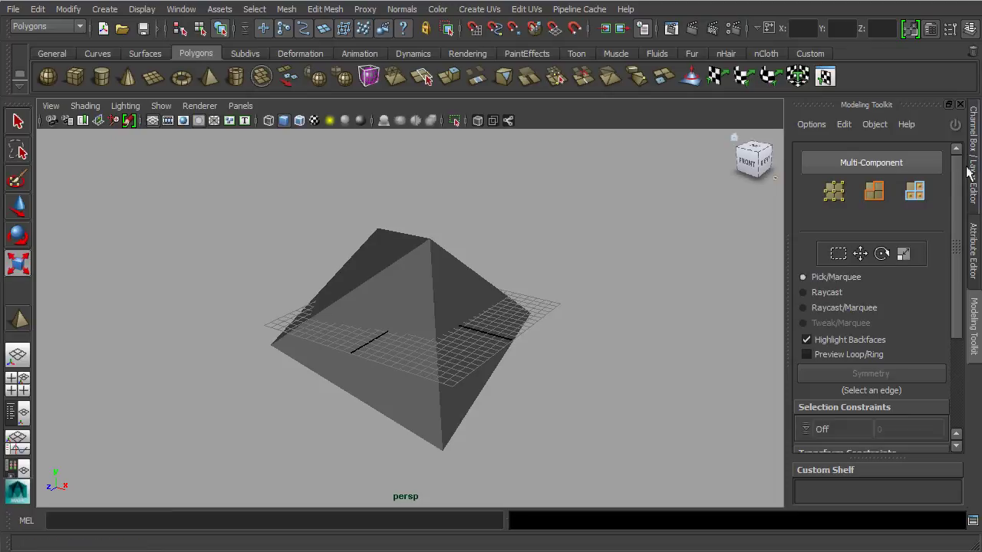
pyautogui.click(968, 173)
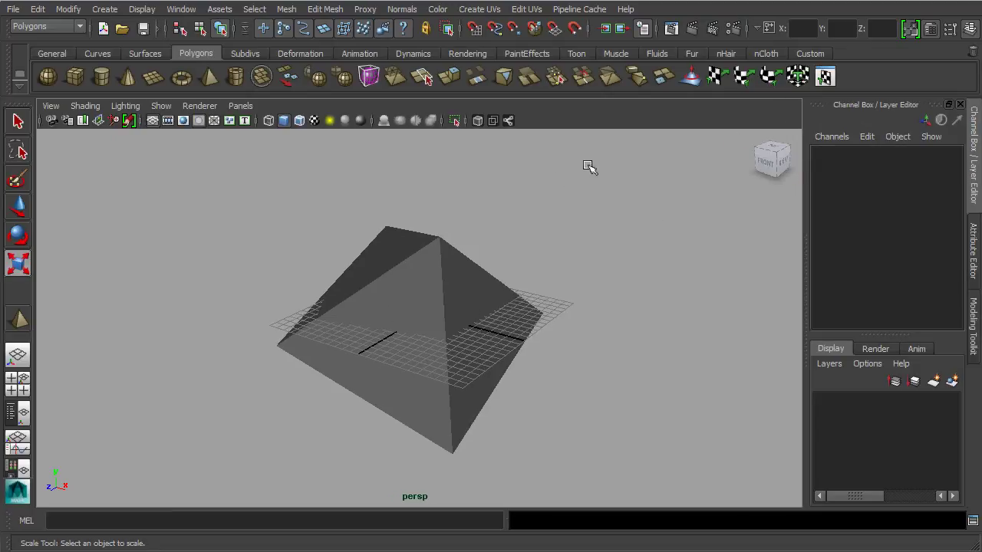
# View the pyramid from the front, right and top via the ViewCube, then return to an angled view.
pyautogui.moveTo(587, 246)
pyautogui.keyDown('alt'); pyautogui.mouseDown()
pyautogui.moveTo(555, 283)
pyautogui.moveTo(544, 220)
pyautogui.moveTo(655, 246)
pyautogui.moveTo(603, 269)
pyautogui.moveTo(580, 263)
pyautogui.mouseUp(); pyautogui.keyUp('alt')
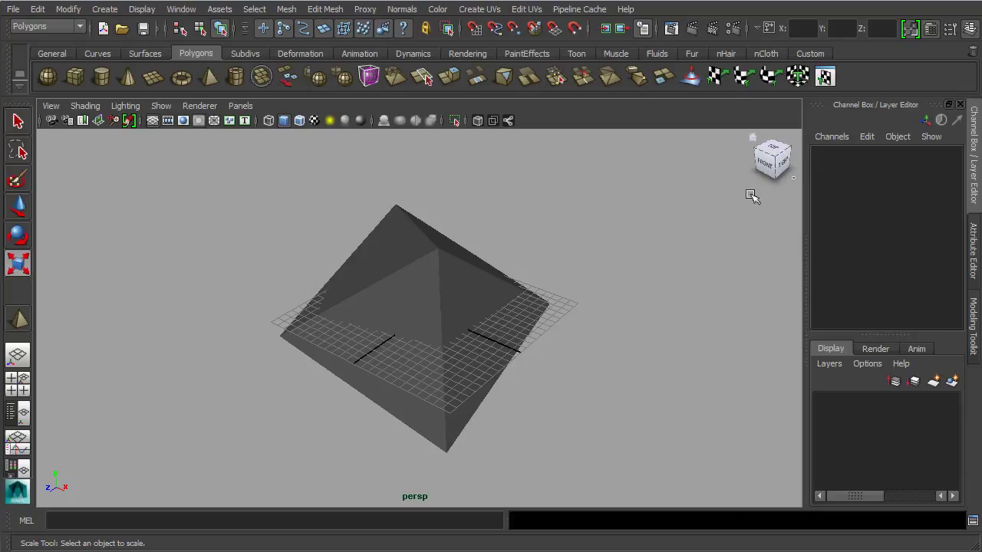
pyautogui.click(767, 163)
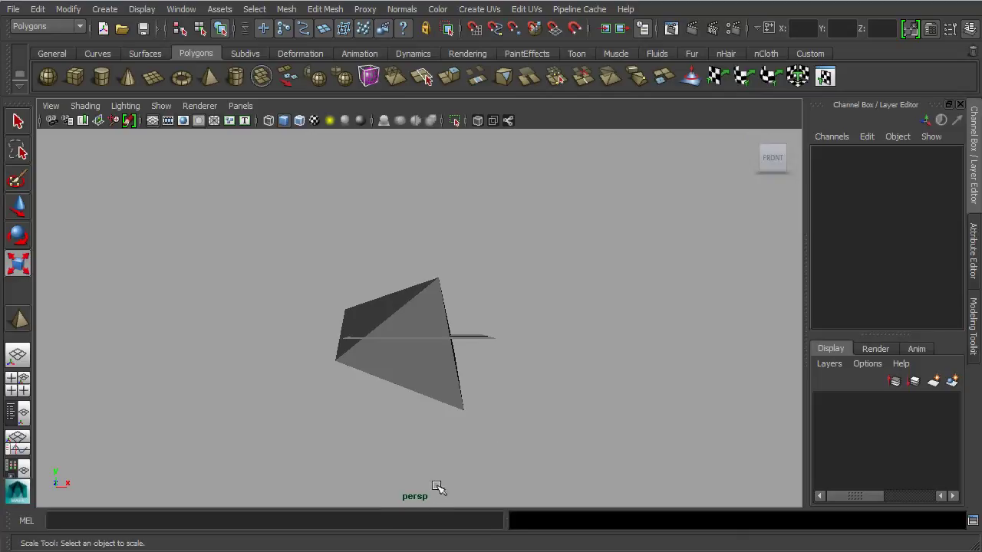
pyautogui.click(789, 158)
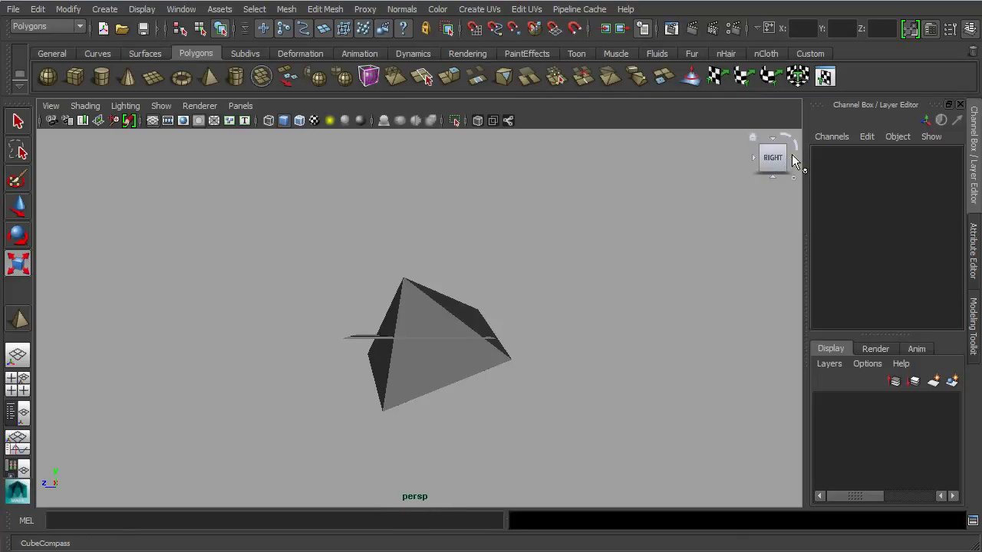
pyautogui.click(771, 146)
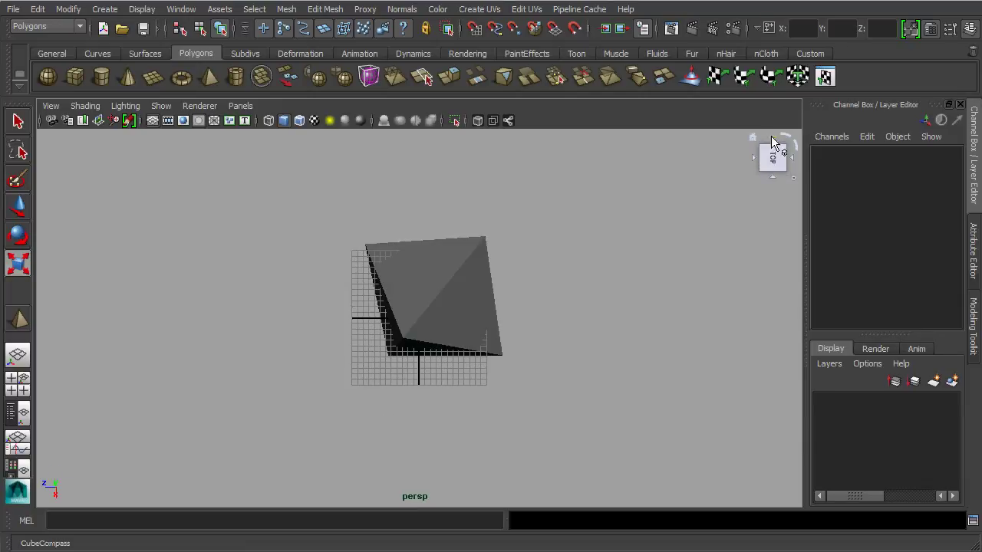
pyautogui.keyDown('alt'); pyautogui.moveTo(499, 350); pyautogui.dragTo(559, 261); pyautogui.keyUp('alt')
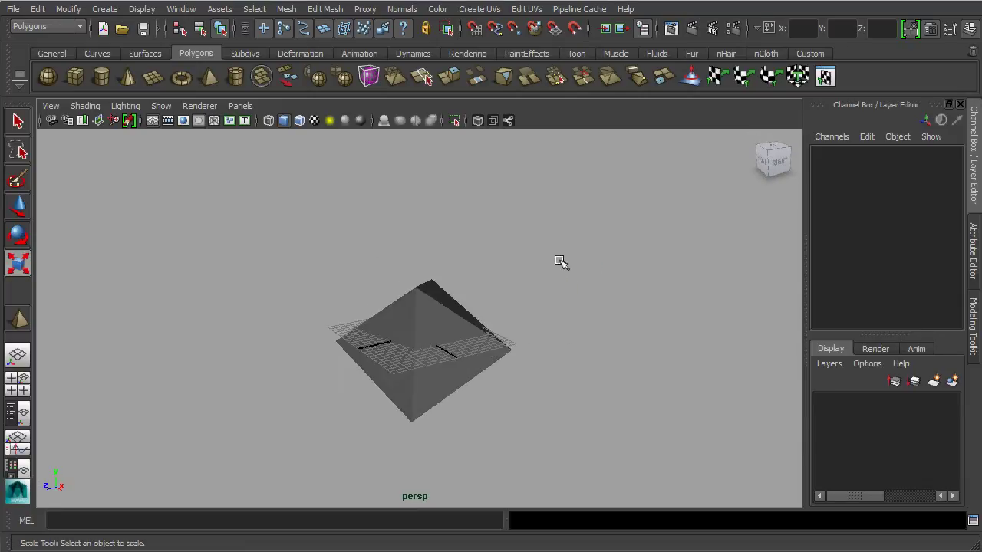
# Show top, perspective, front and side panes, frame the pyramid in each, and activate perspective.
pyautogui.click(570, 314)
pyautogui.press('space')
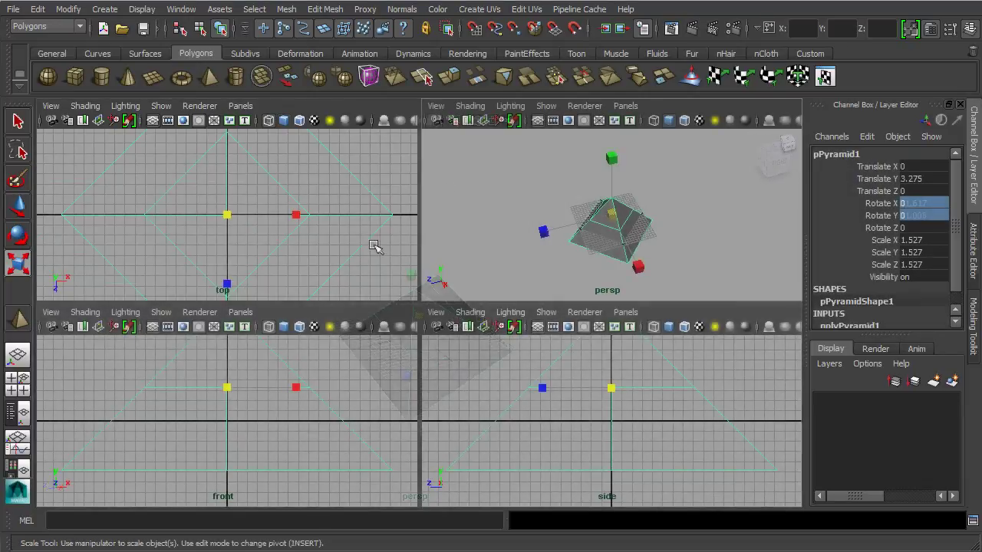
pyautogui.click(326, 263)
pyautogui.press('a')
pyautogui.press('a')
pyautogui.press('a')
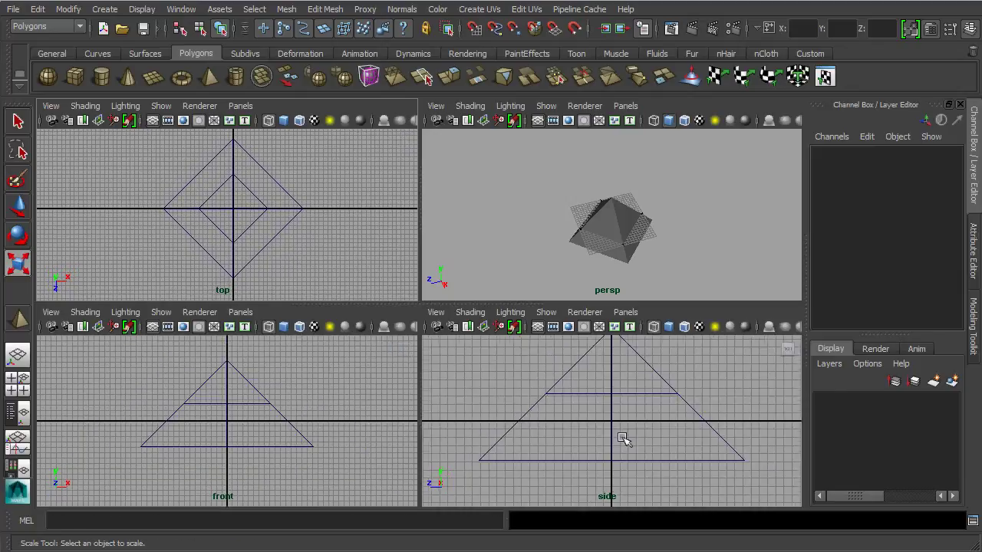
pyautogui.click(709, 211)
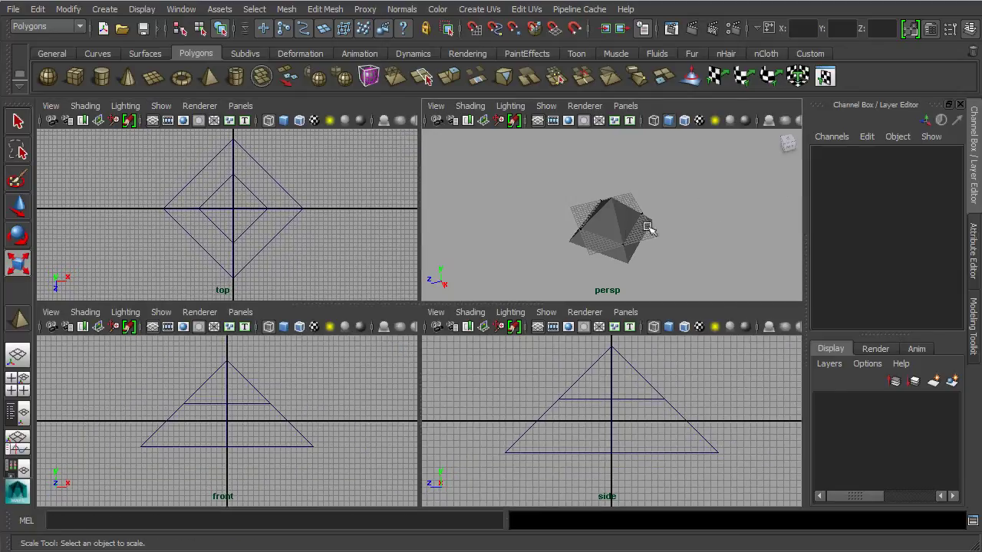